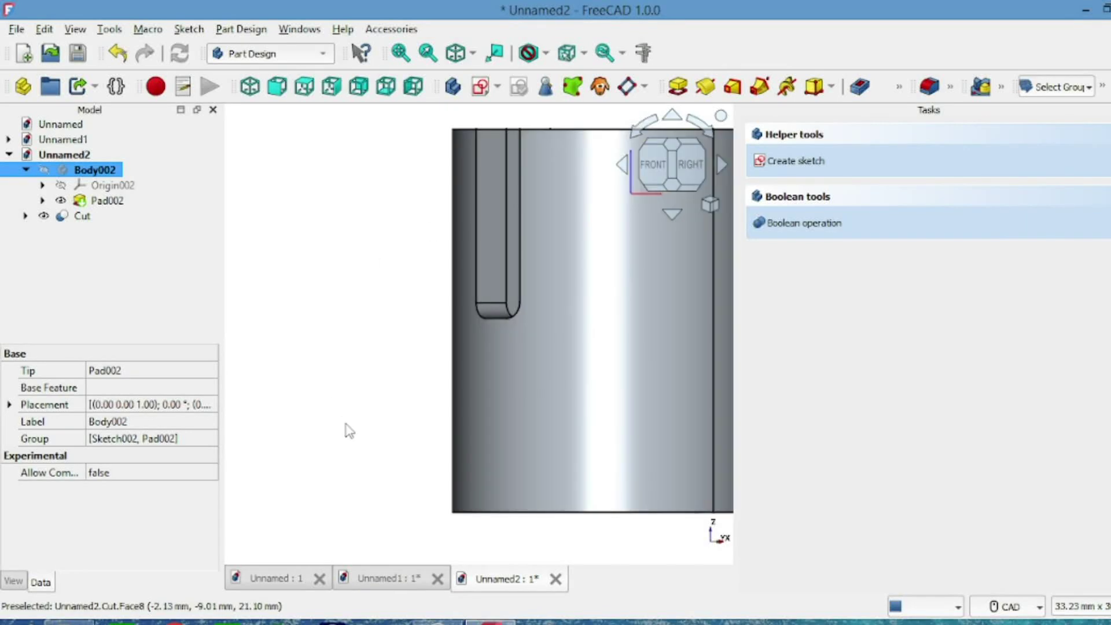
Step: Close the old Unnamed2 document and create a fresh empty Unnamed2 document
key("ctrl+w")
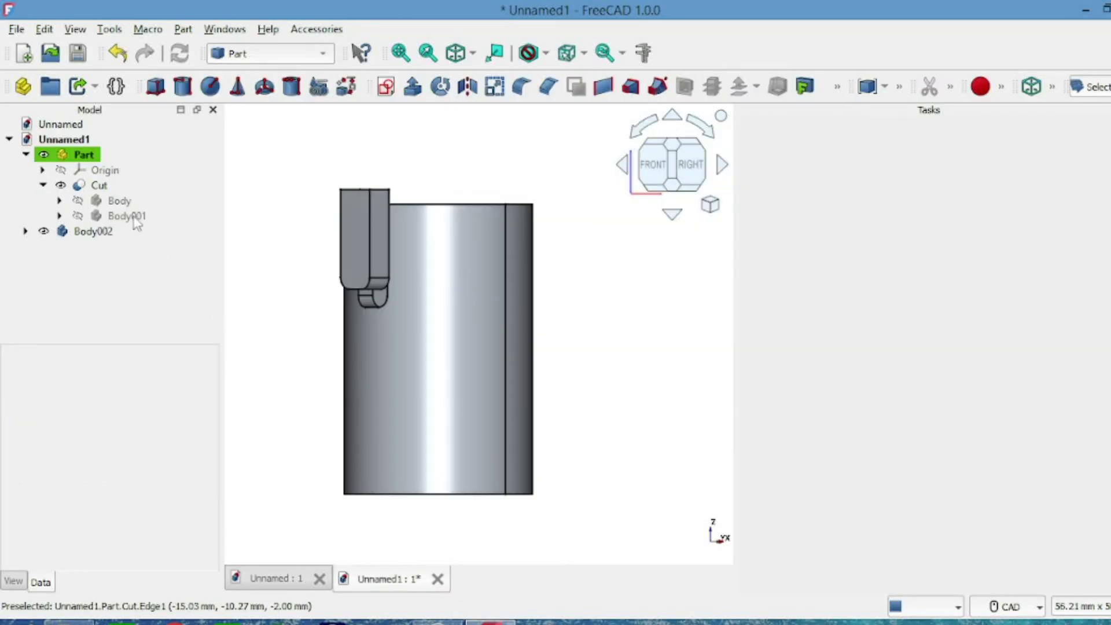
left_click(24, 54)
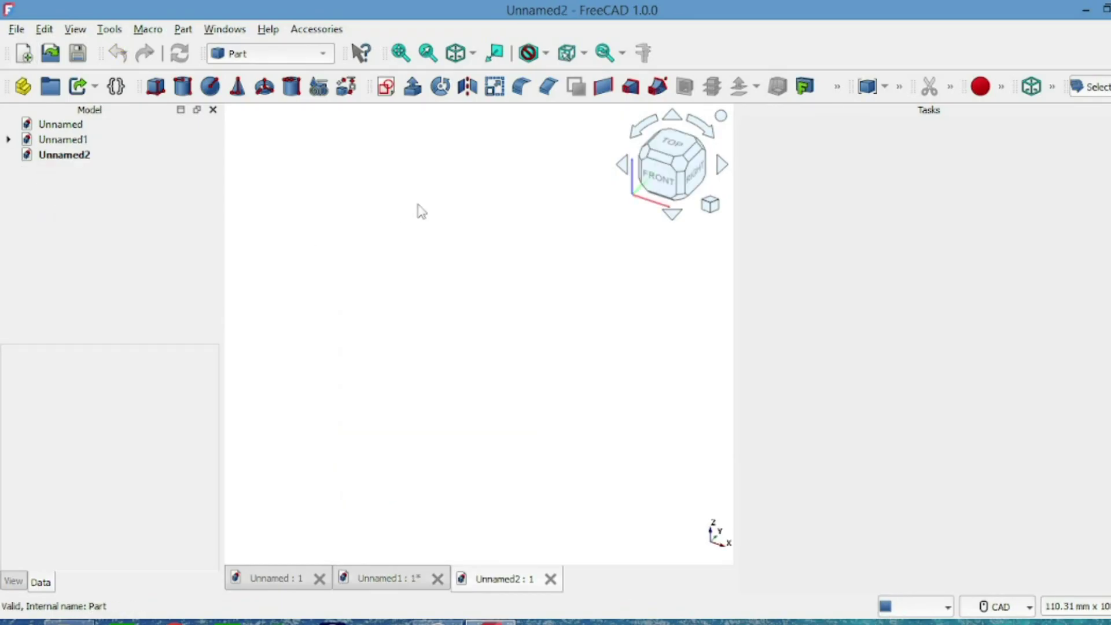
left_click(323, 54)
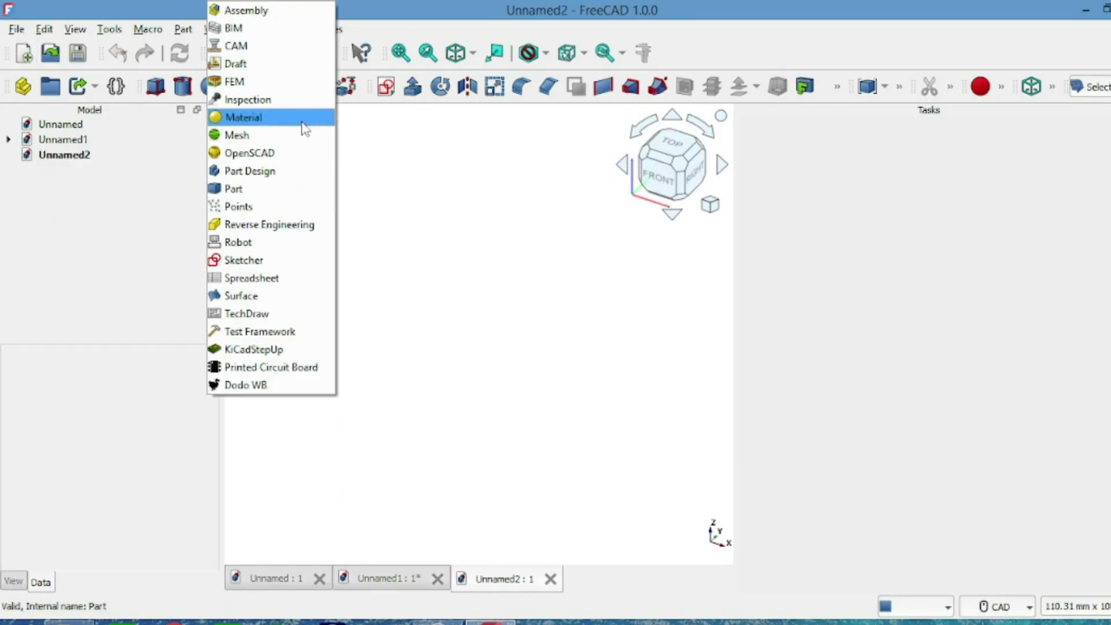
Step: In Part Design, create a body and attach a new sketch to its XY-plane
left_click(290, 172)
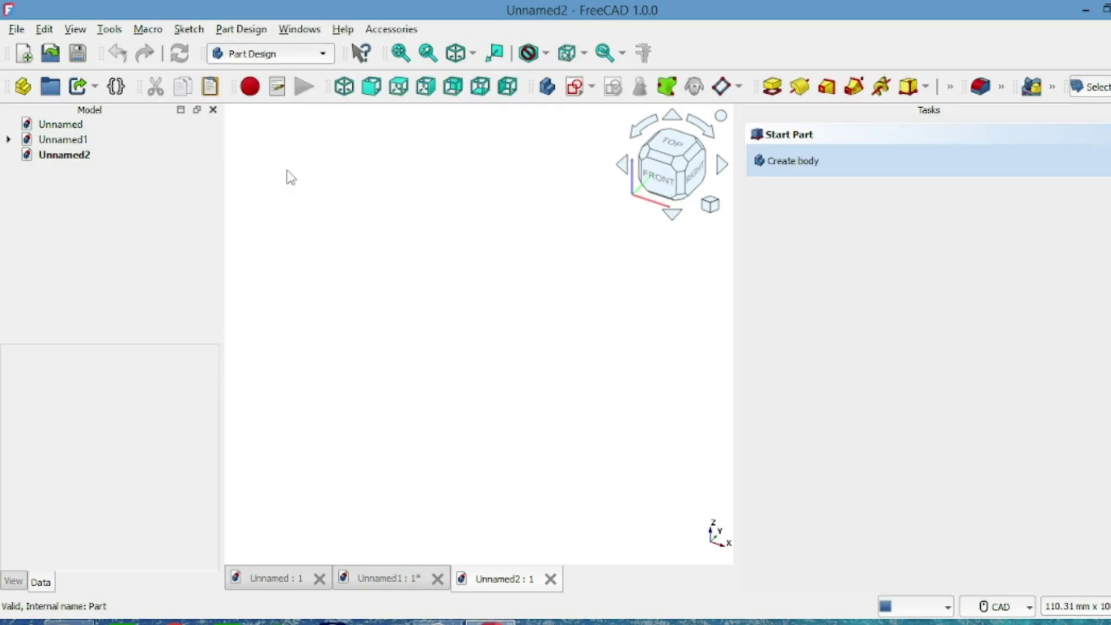
left_click(550, 89)
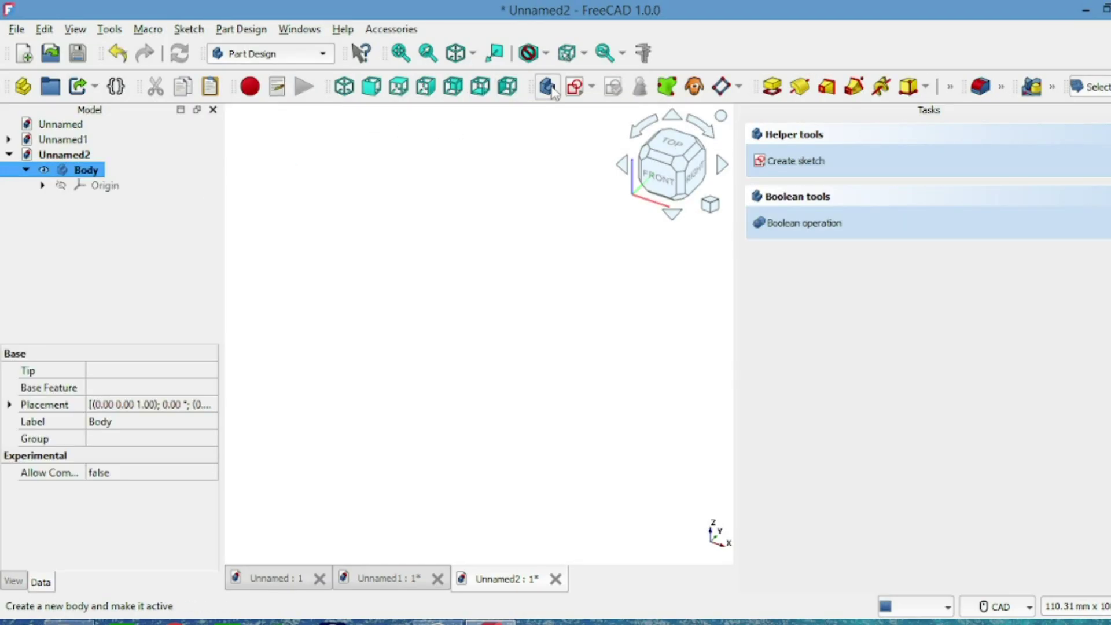
left_click(576, 88)
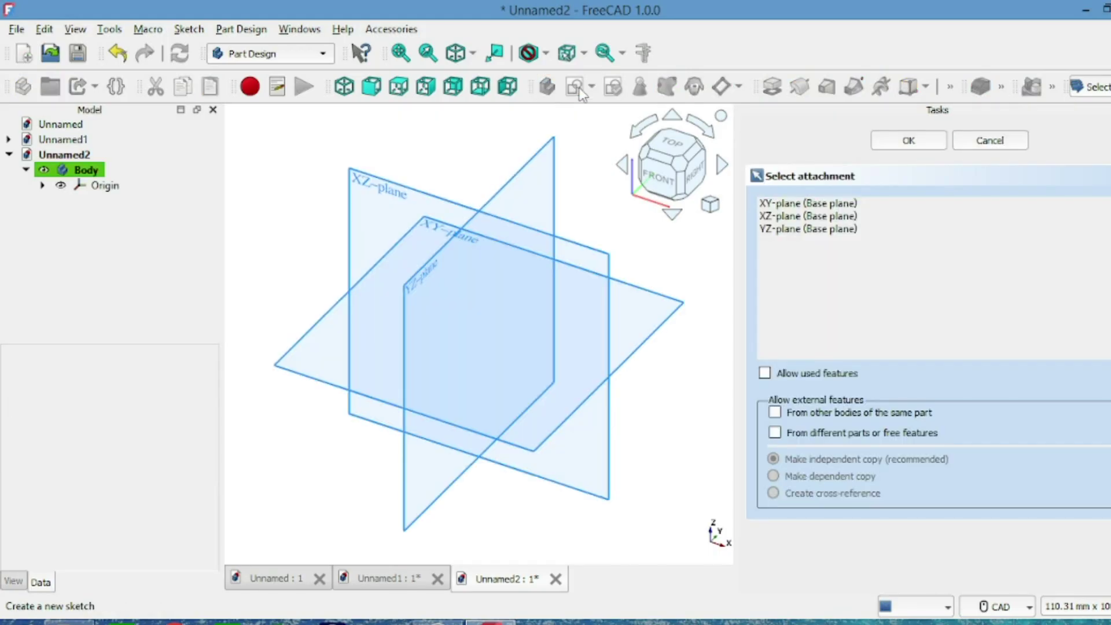
left_click(775, 204)
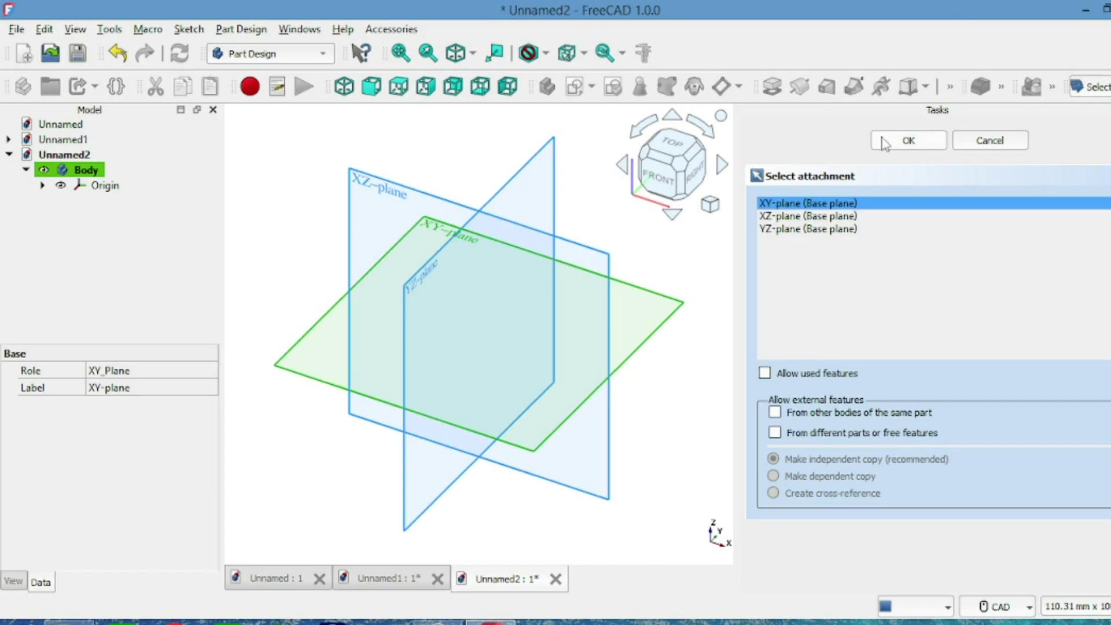
left_click(883, 143)
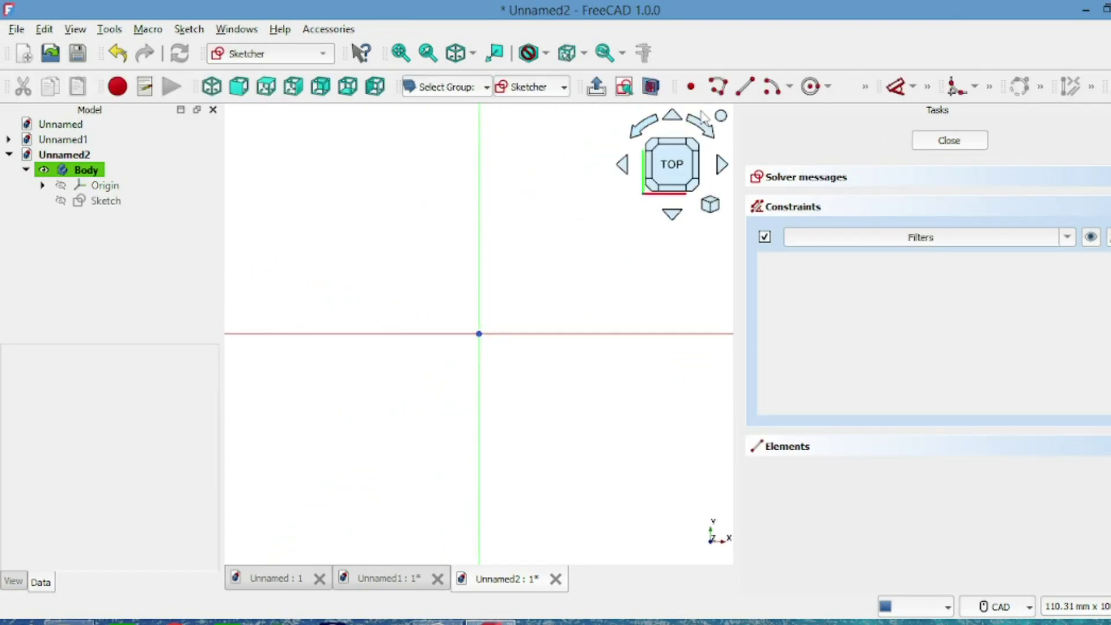
left_click(810, 86)
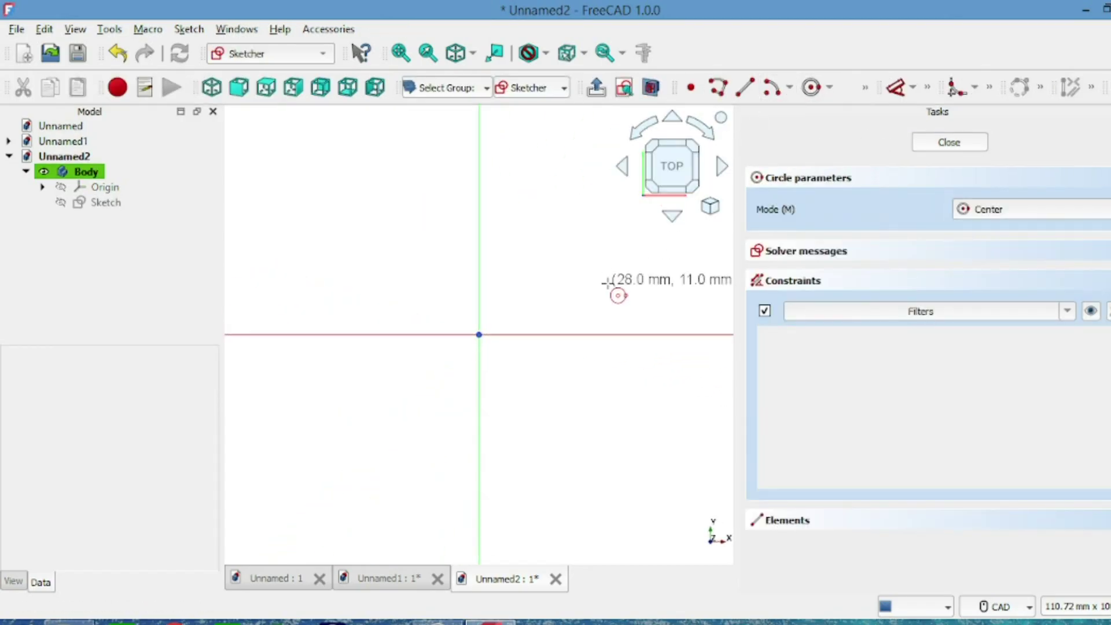
Step: Draw a circle centred on the sketch origin
left_click(479, 335)
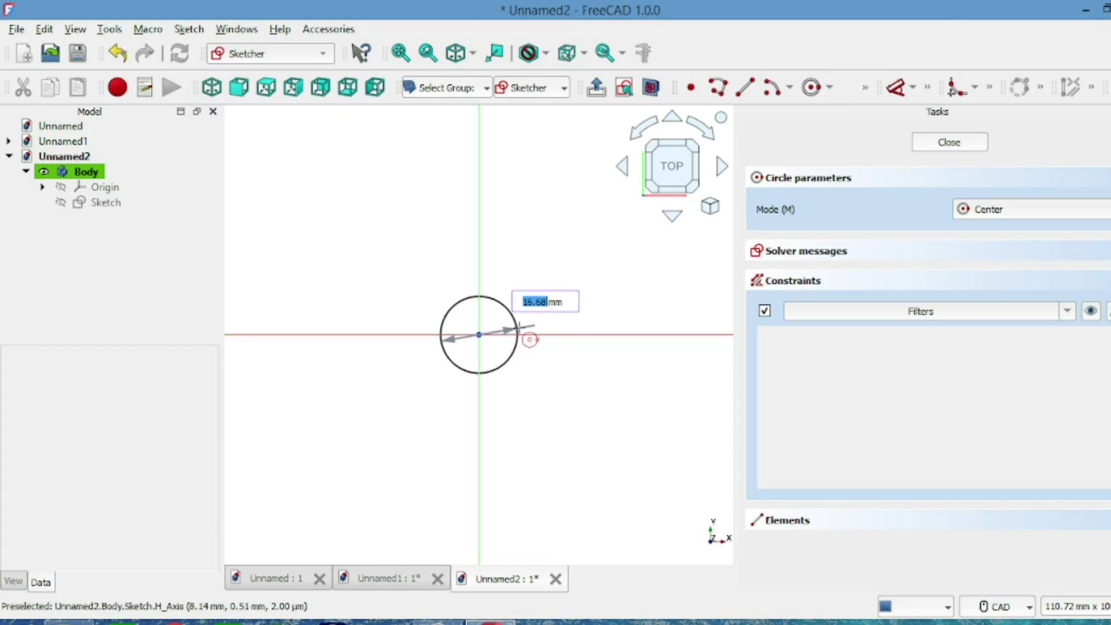
left_click(527, 328)
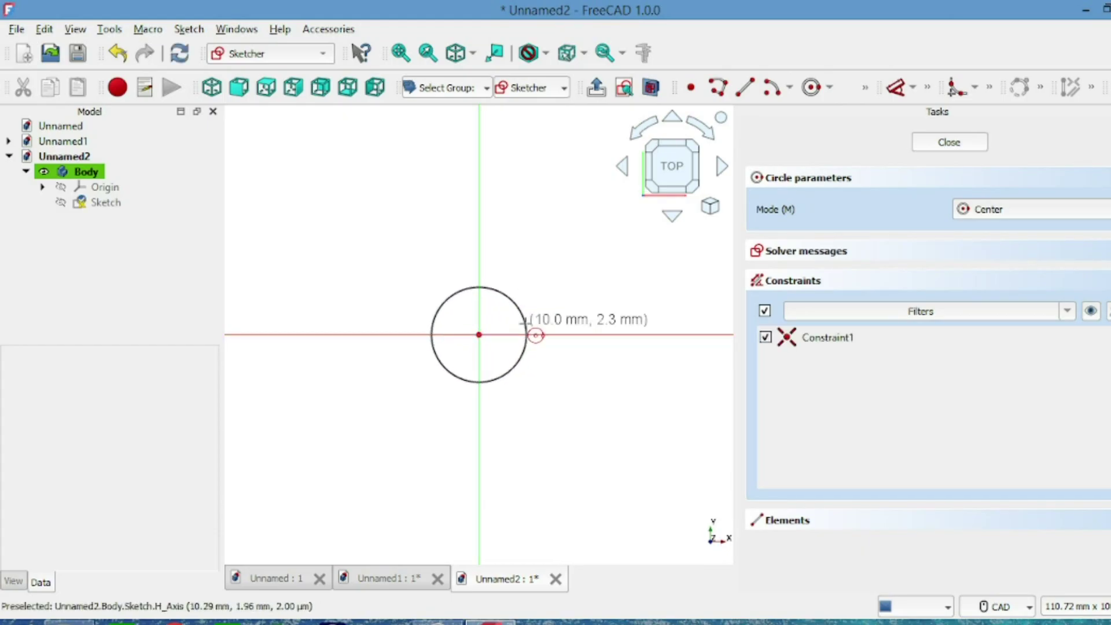
key("Escape")
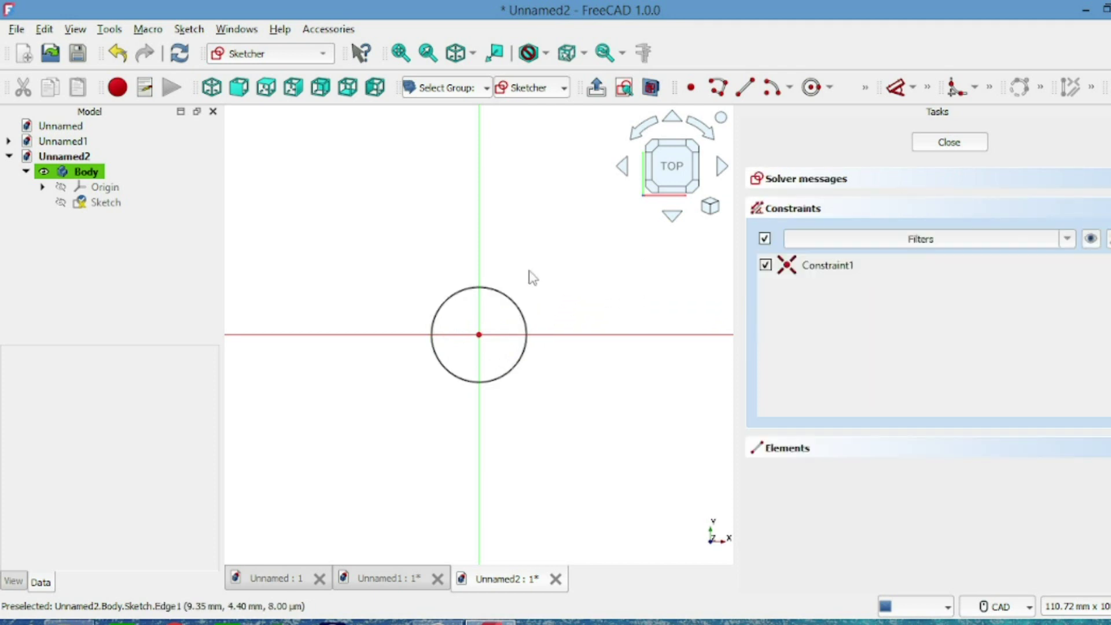
Step: Constrain the circle's diameter to 20 mm and close the sketch
left_click(518, 316)
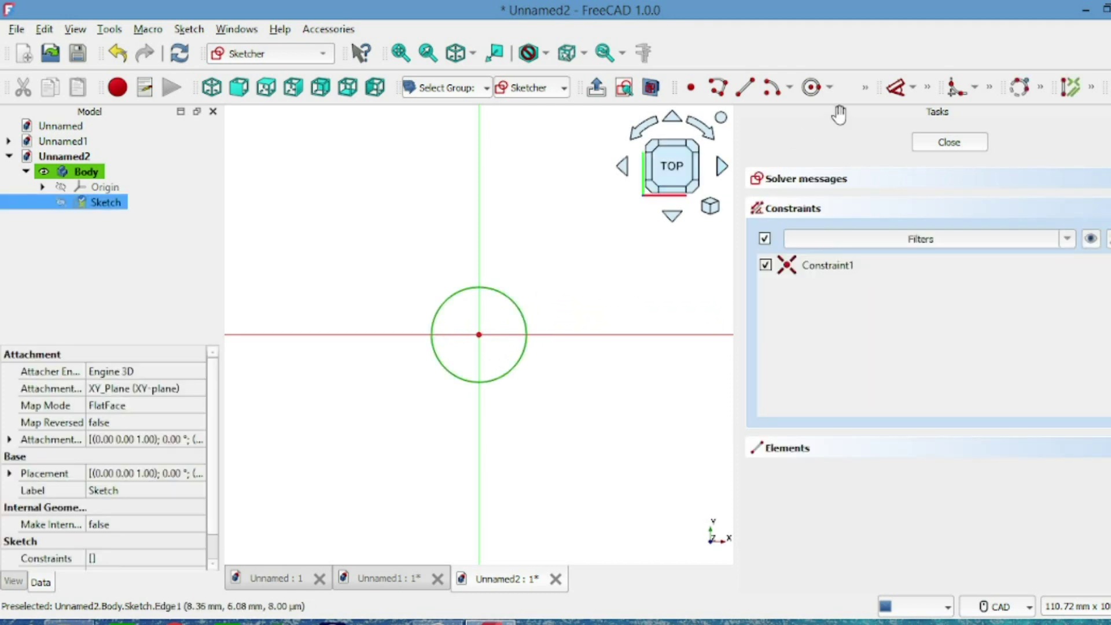
left_click(894, 91)
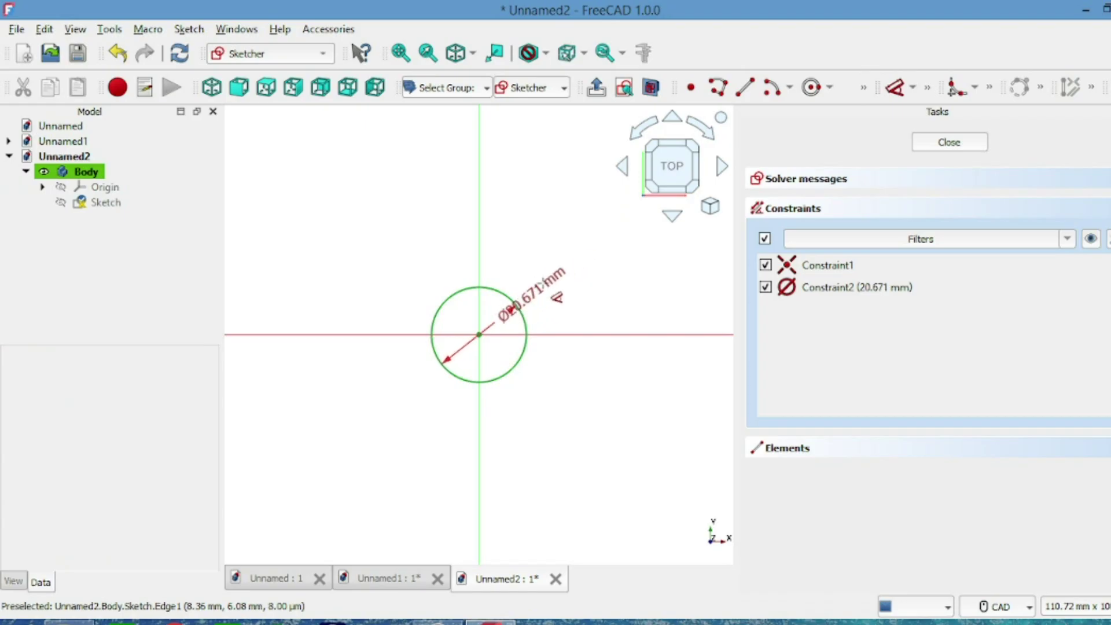
left_click(587, 296)
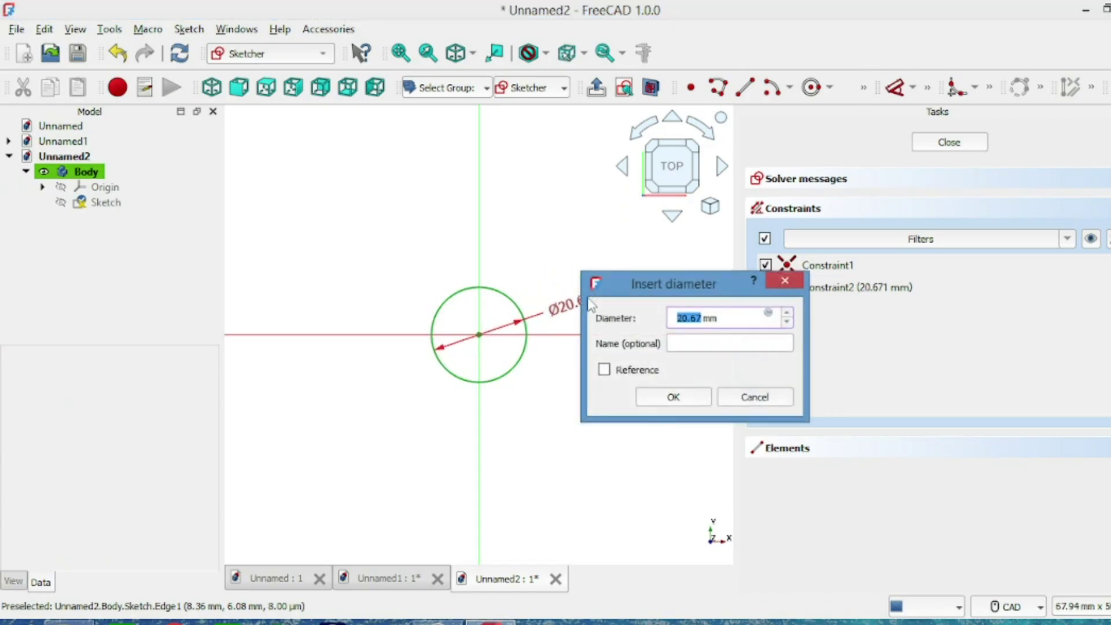
type("20")
left_click(666, 397)
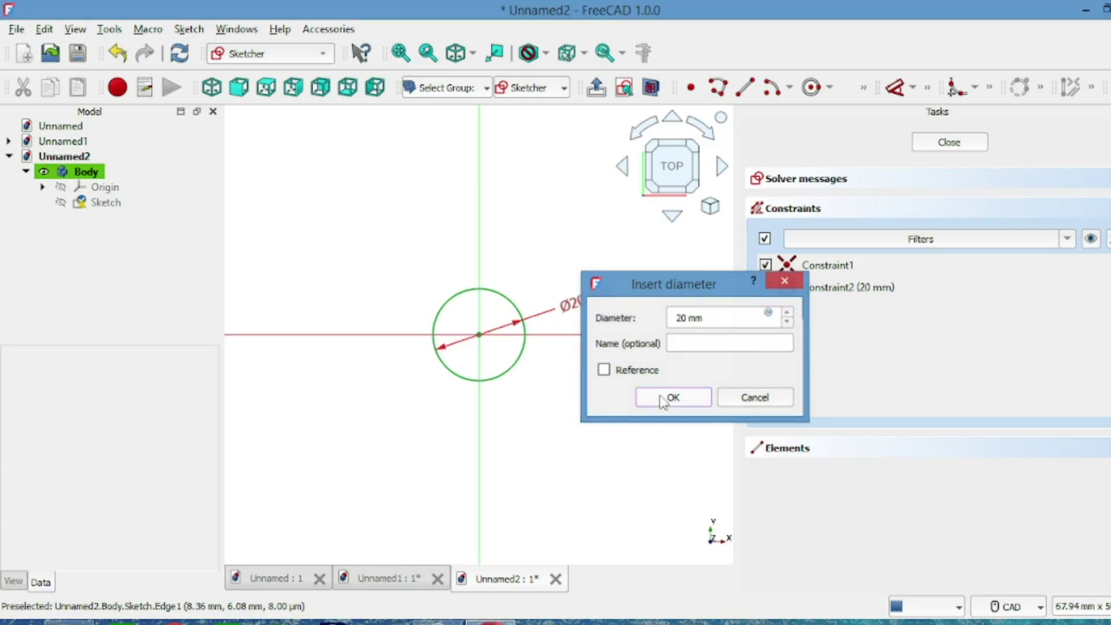
right_click(607, 222)
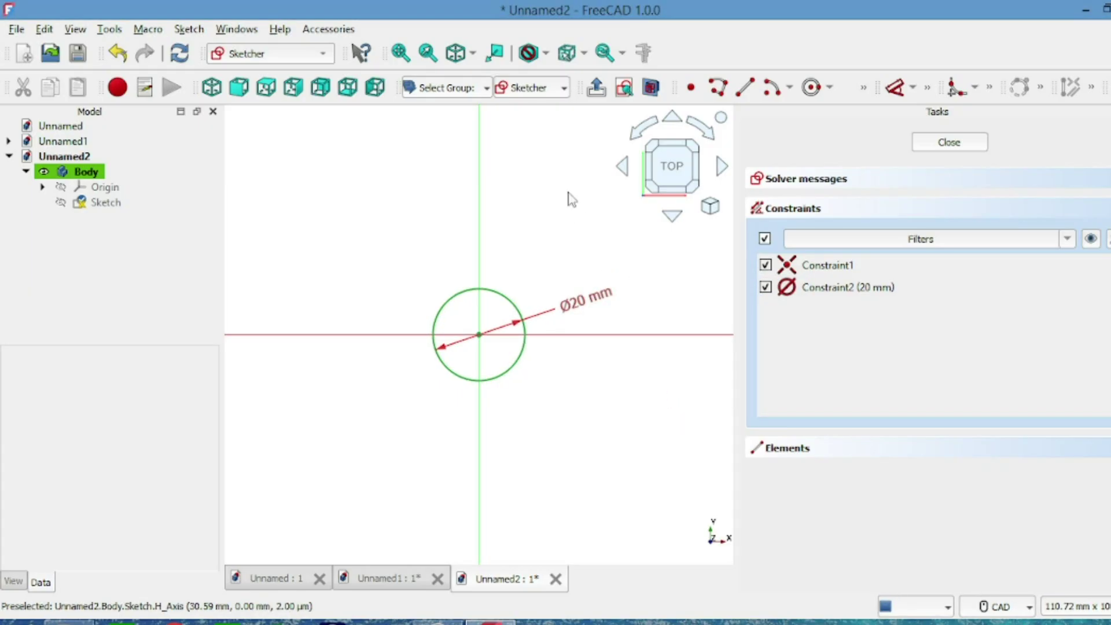
left_click(949, 143)
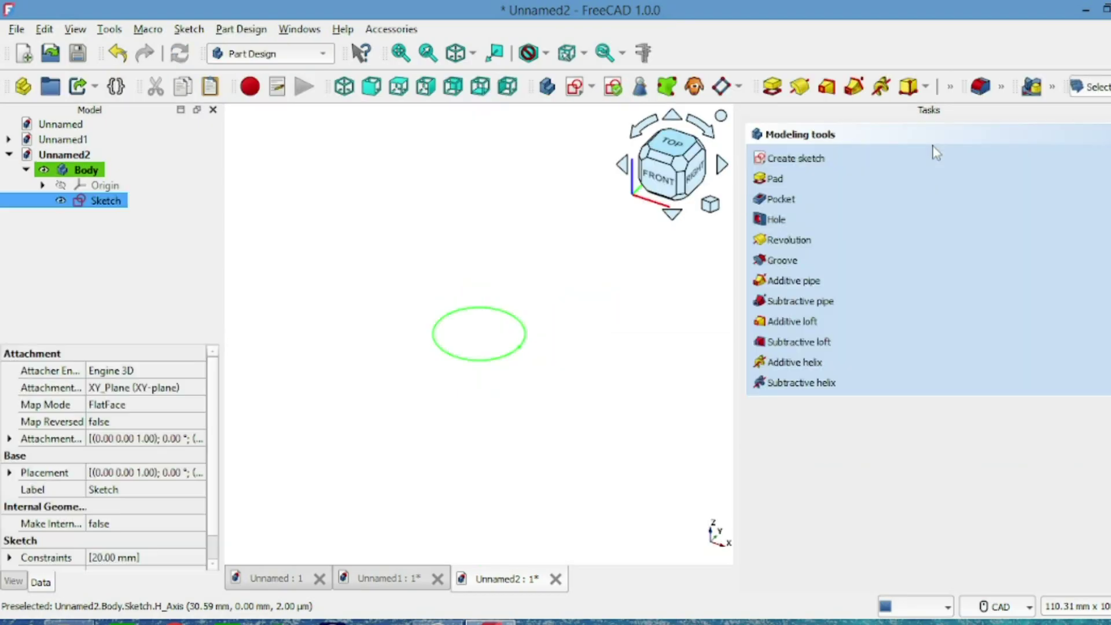
Step: Pad the circle sketch into a cylinder with a 25 mm length
left_click(771, 90)
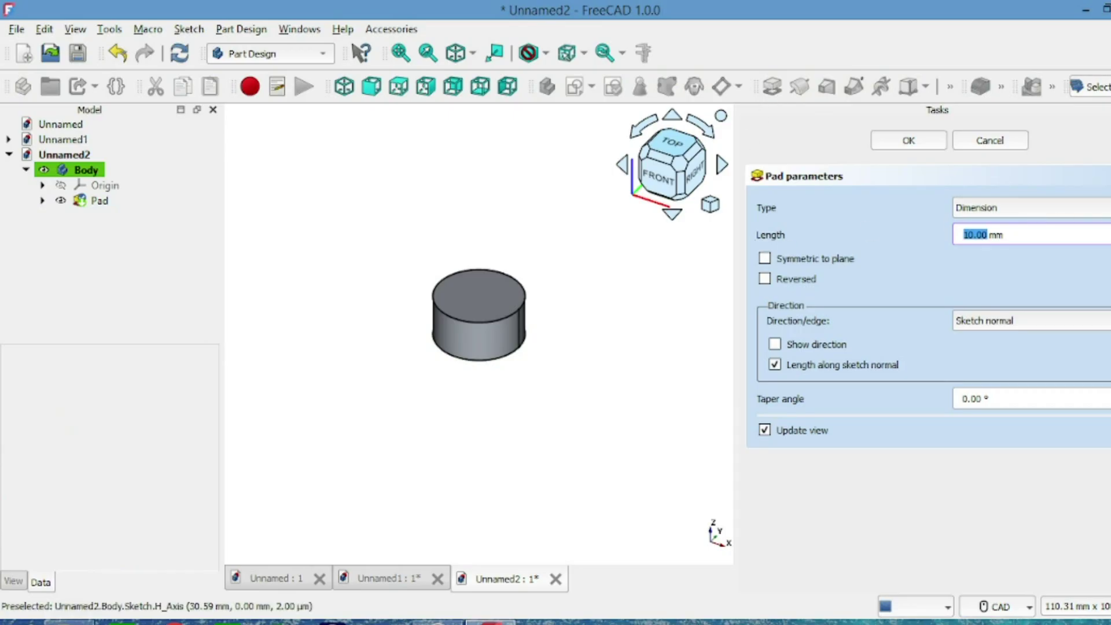
key("equal")
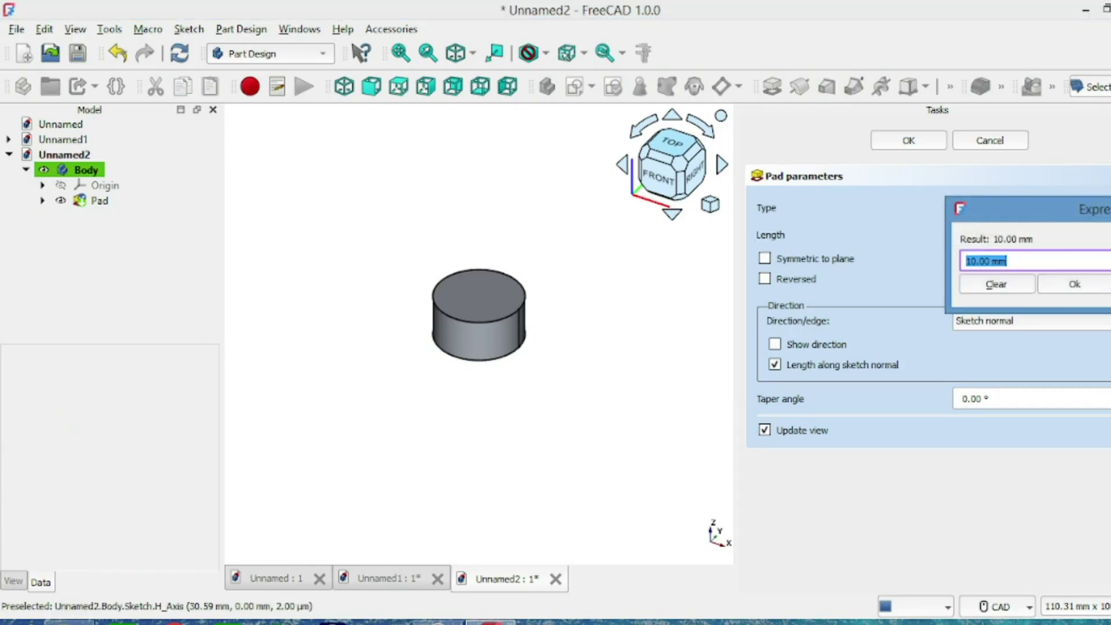
type("25")
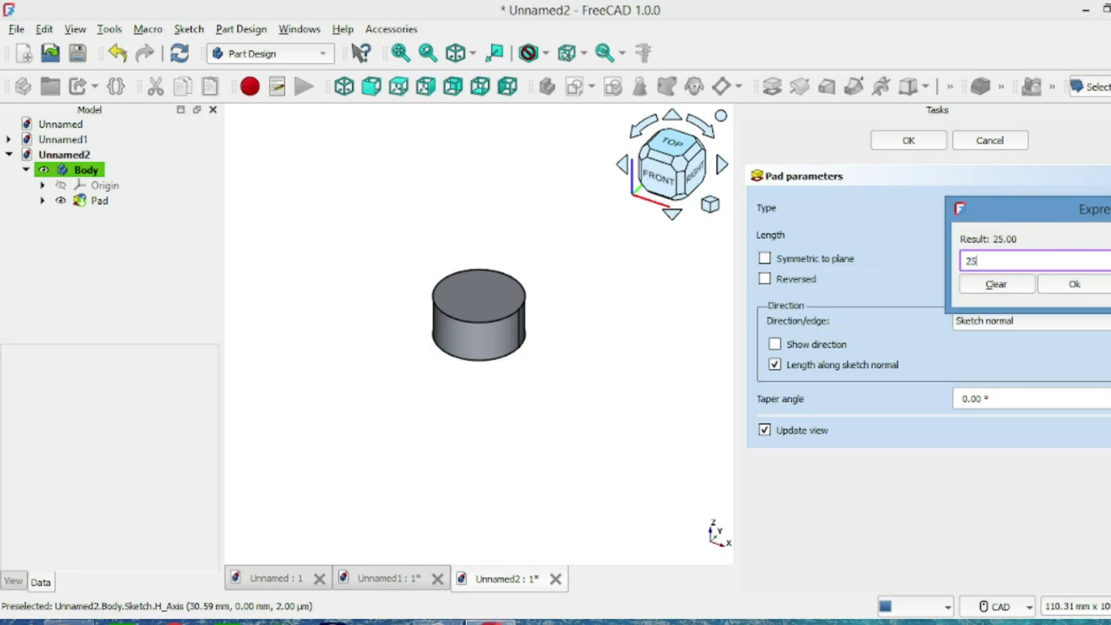
key("Return")
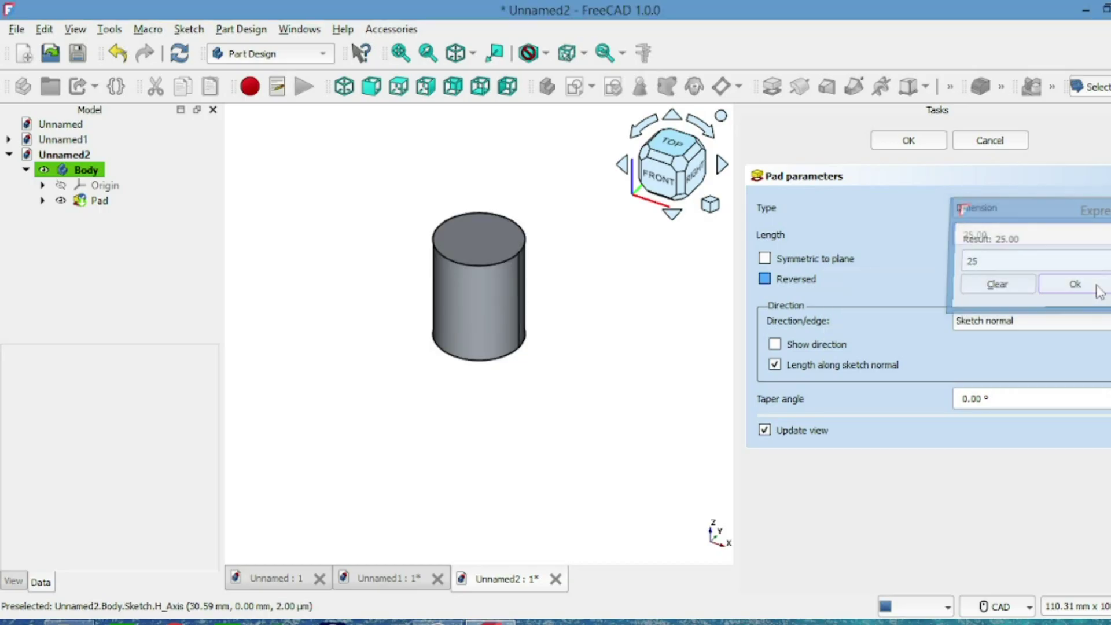
left_click(909, 141)
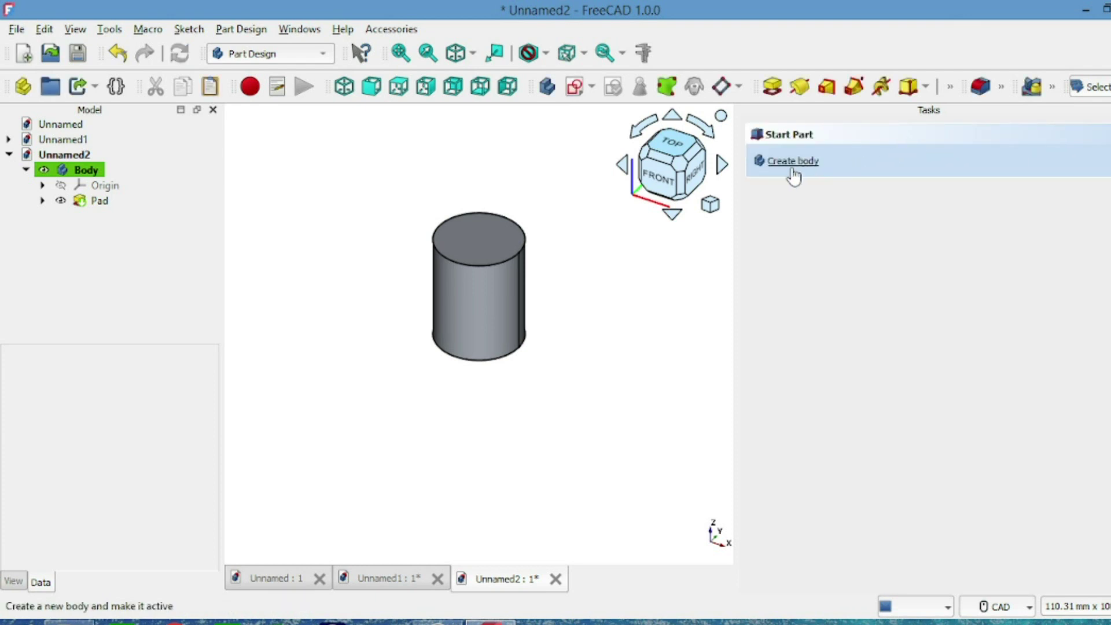
Step: Create a second body, Body001, with a new sketch on the XZ-plane
left_click(657, 179)
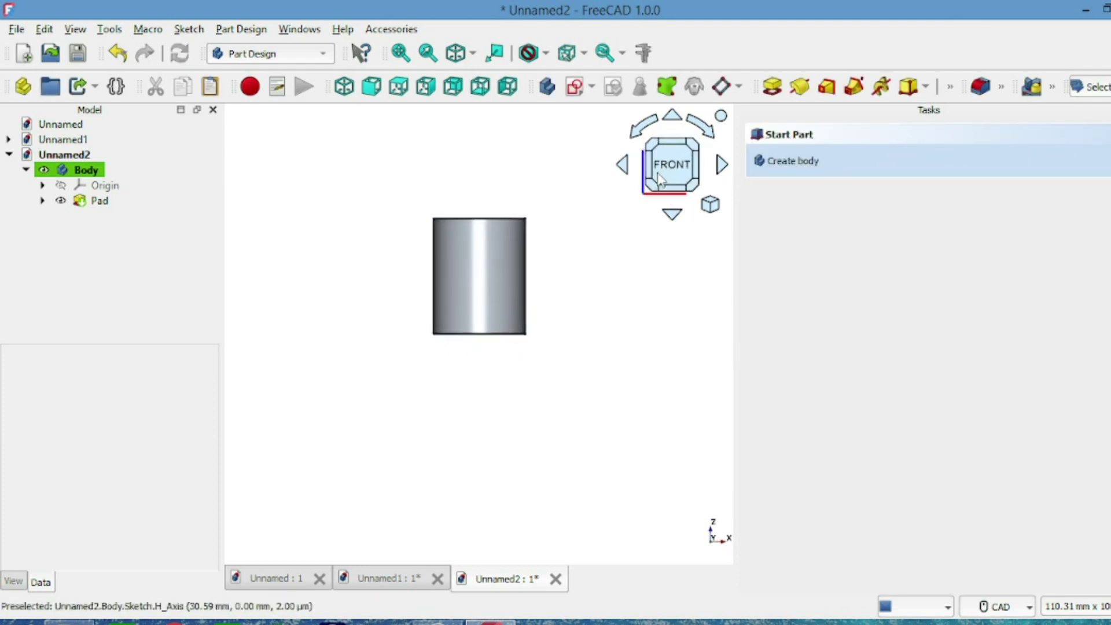
left_click(26, 170)
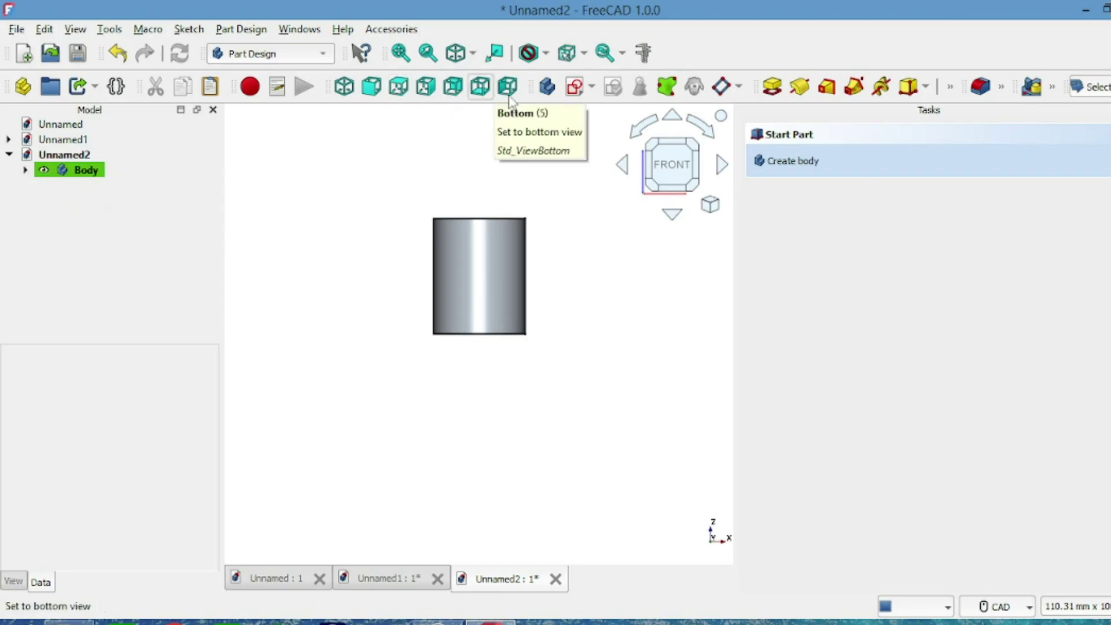
left_click(545, 88)
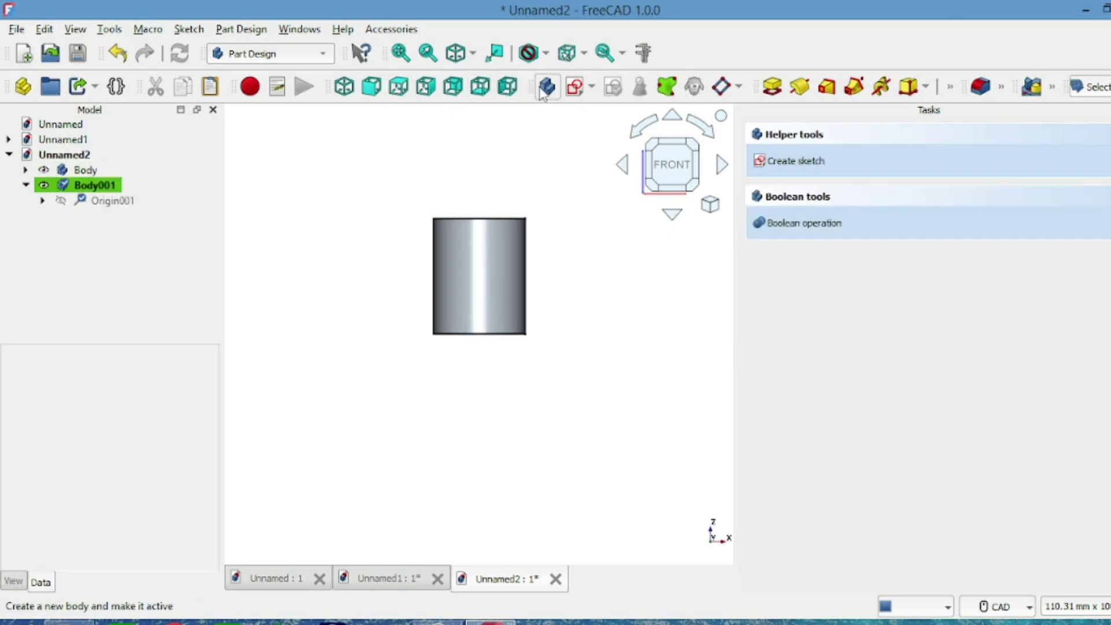
left_click(574, 88)
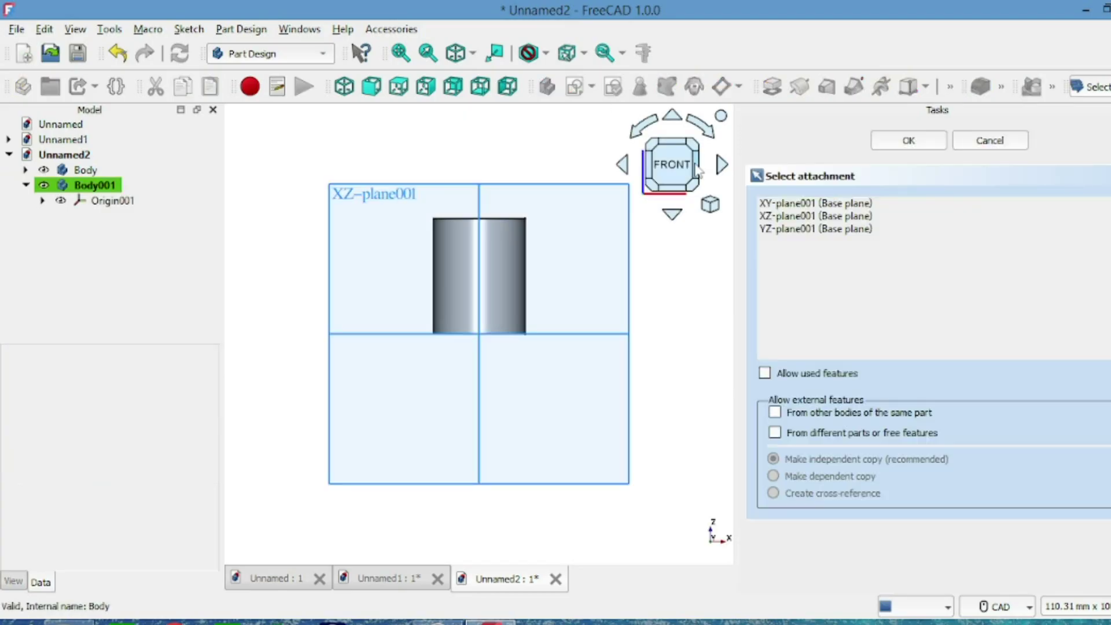
left_click(794, 217)
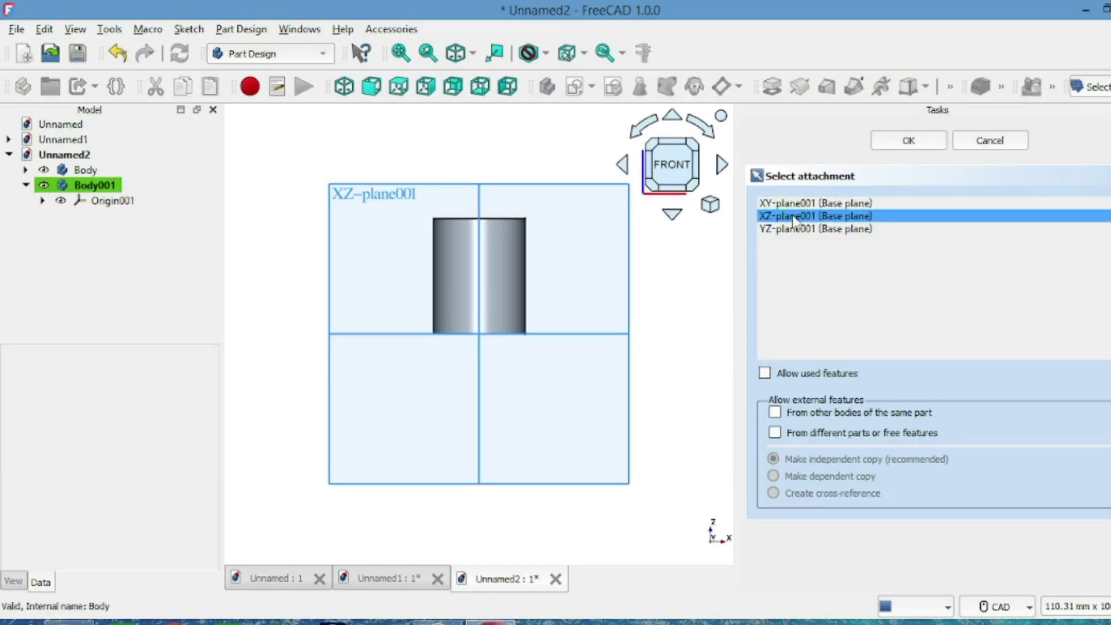
left_click(909, 141)
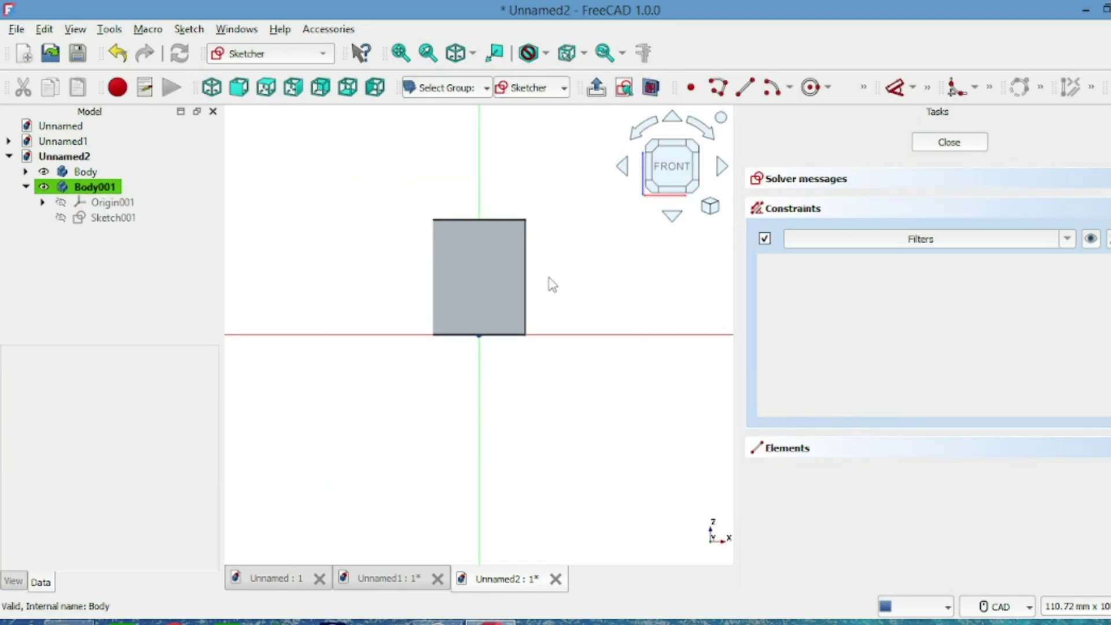
left_click(652, 88)
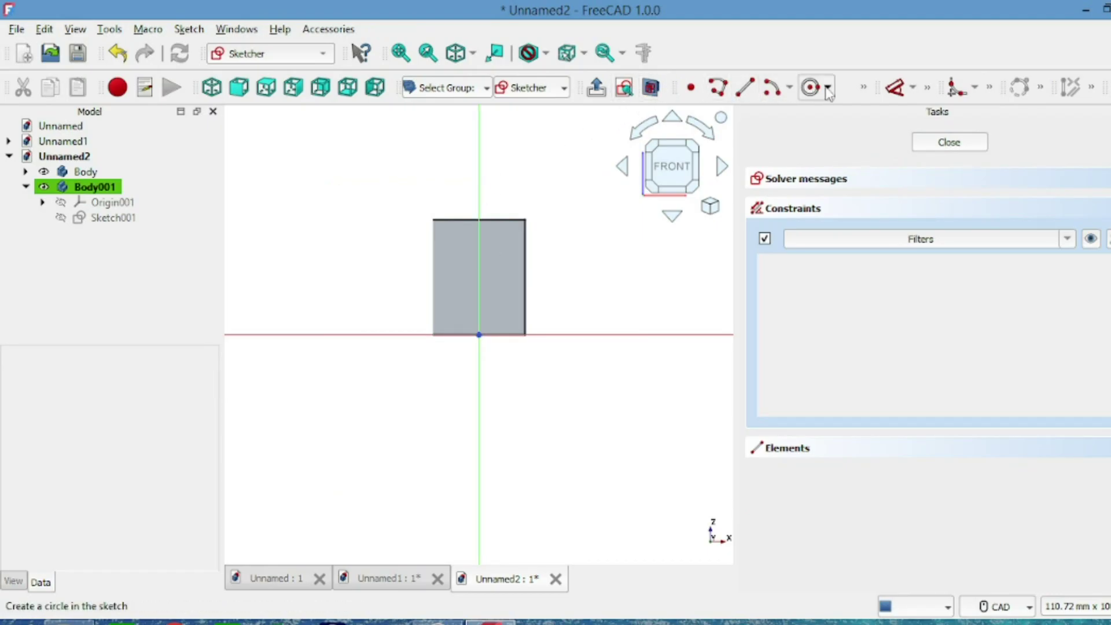
Step: Draw a narrow rectangle on the vertical axis at the cylinder outline's top
left_click(861, 86)
left_click(862, 87)
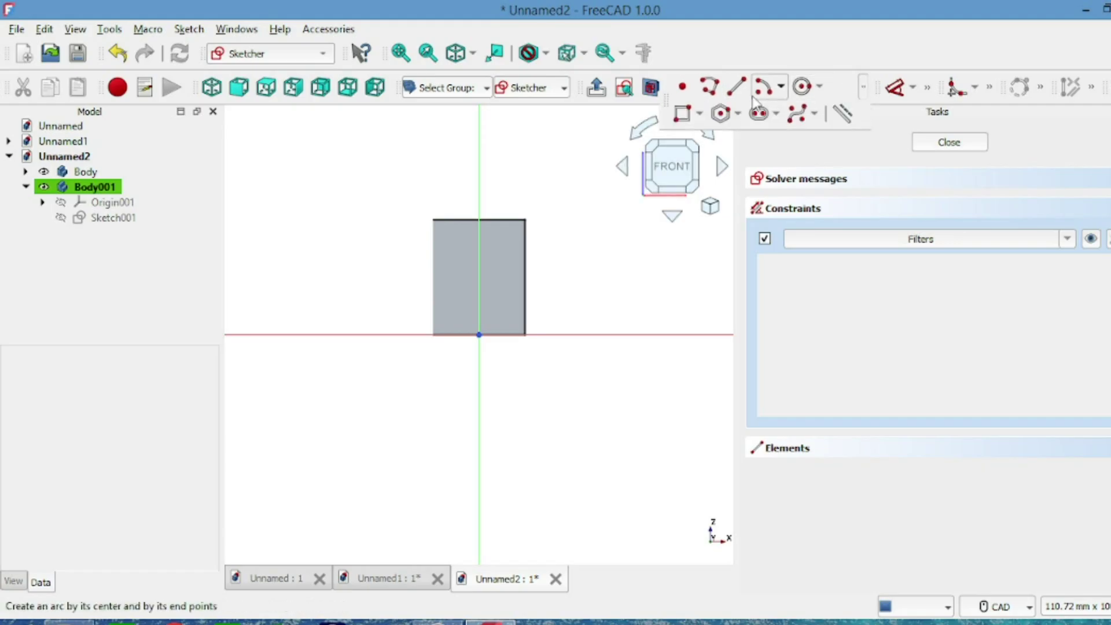
left_click(683, 113)
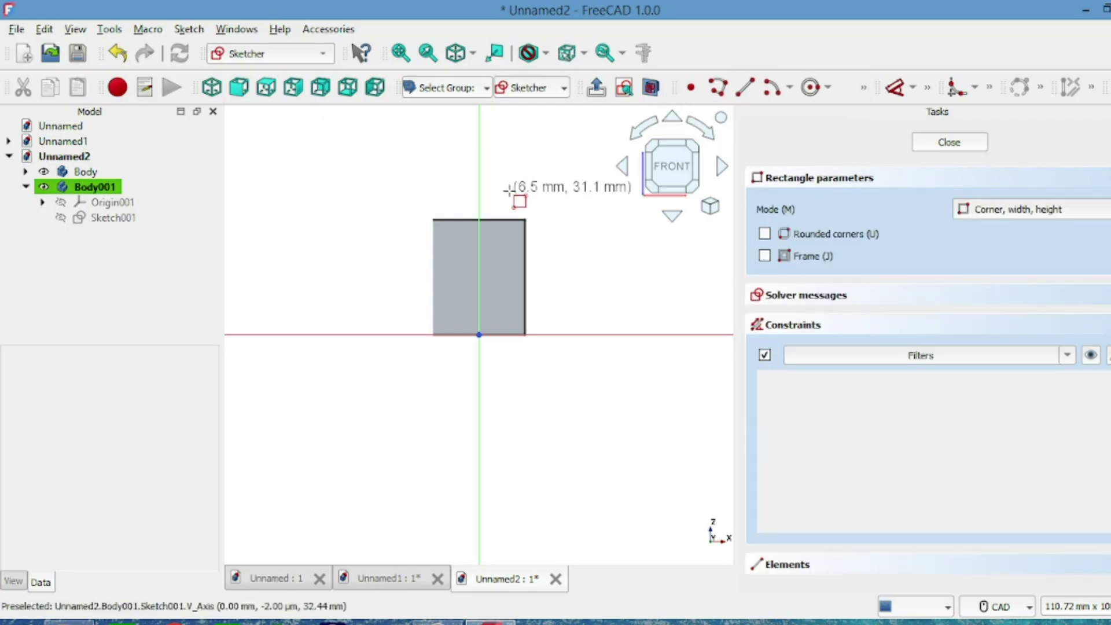
left_click(469, 209)
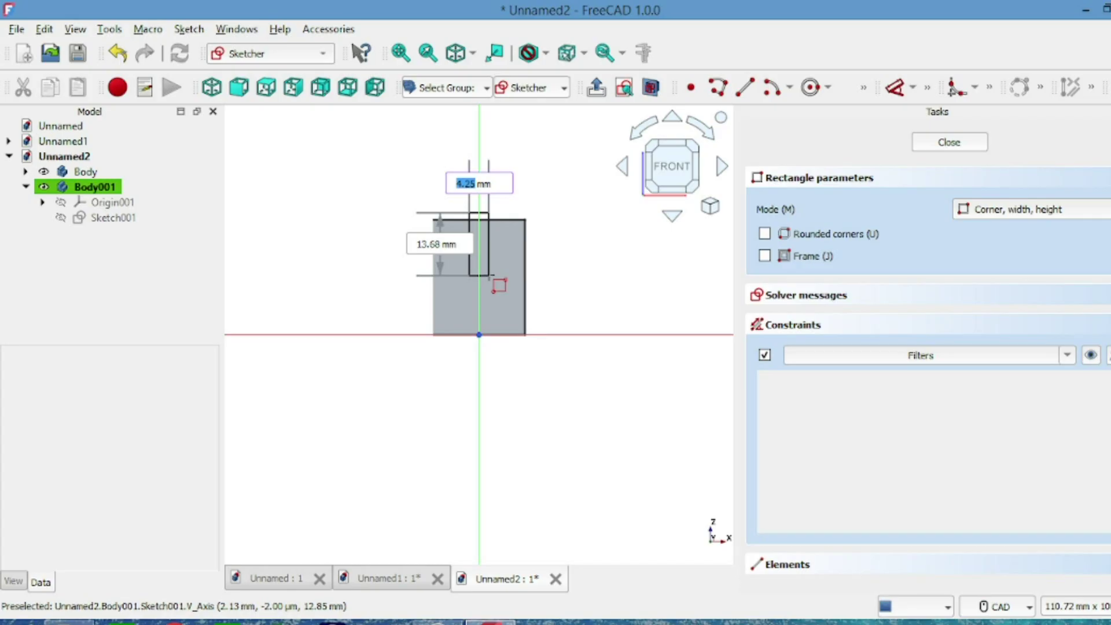
left_click(489, 276)
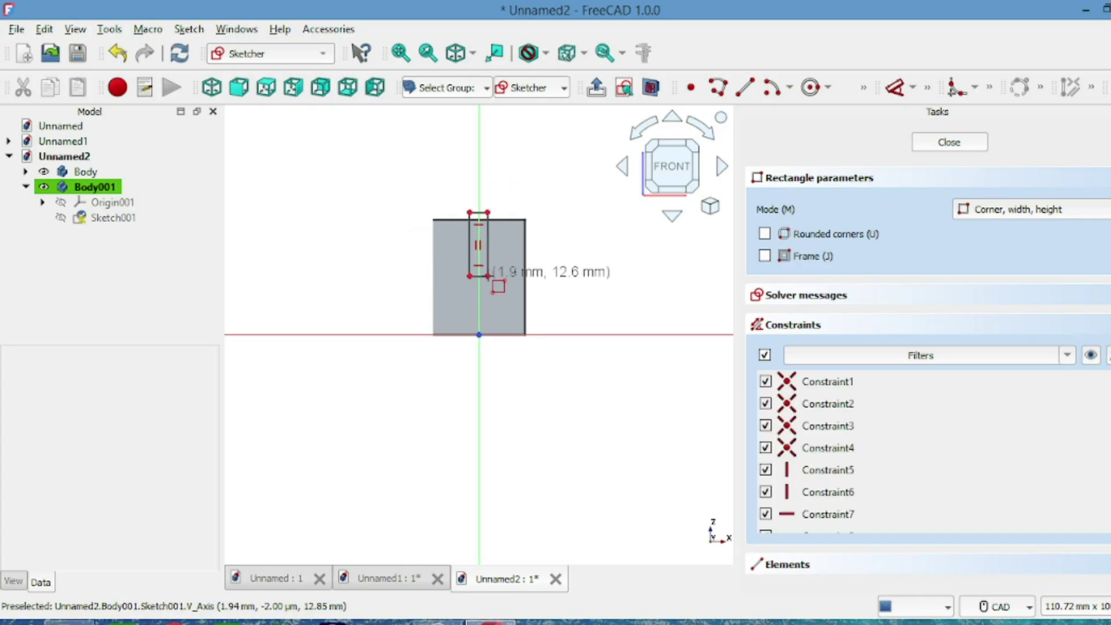
right_click(544, 199)
scroll(543, 199, "up", 5)
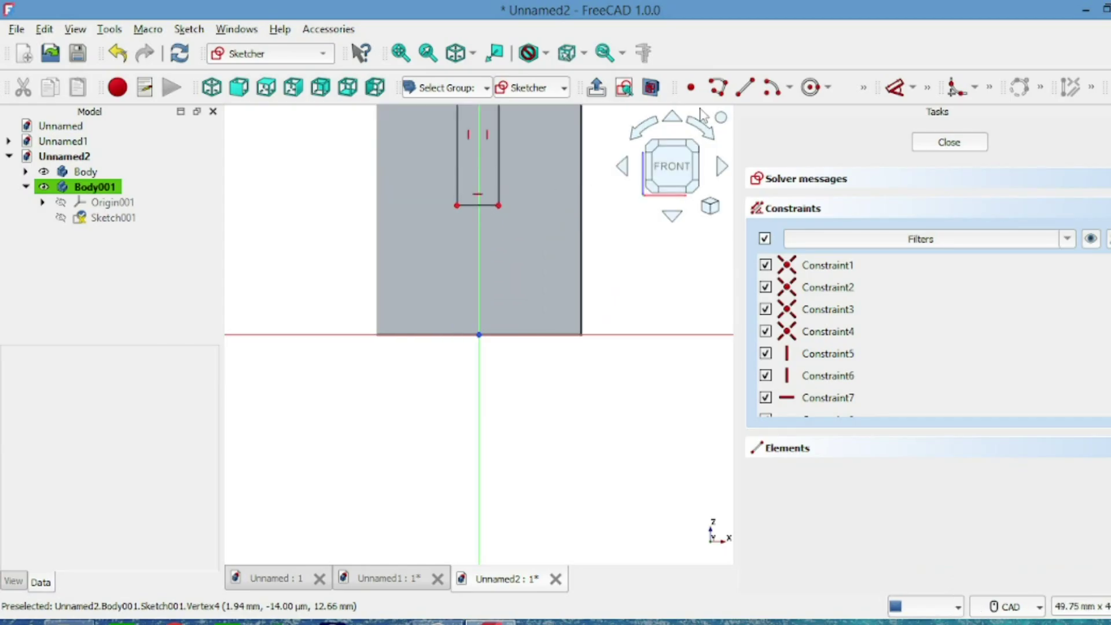
left_click(956, 88)
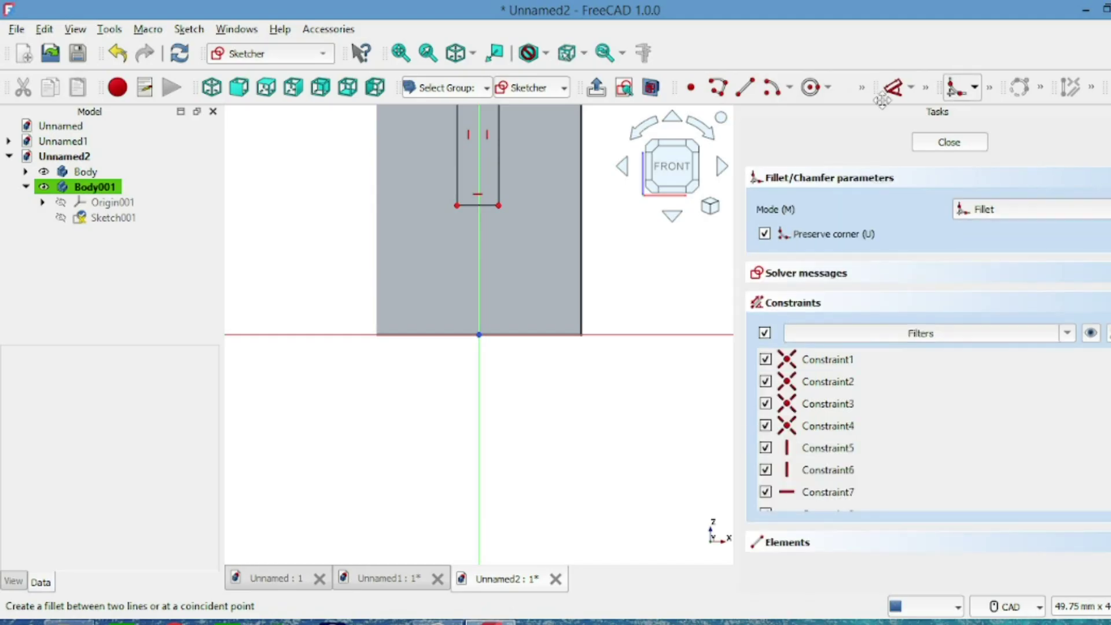
Step: Fillet both bottom corners of the rectangle and close the key sketch
left_click(489, 204)
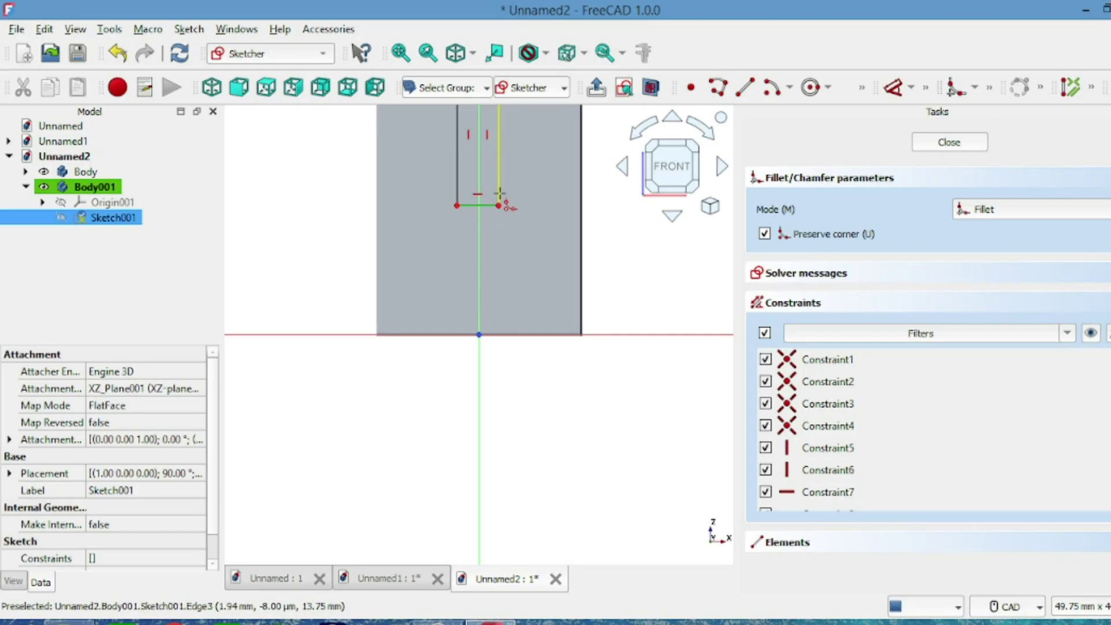
left_click(500, 194)
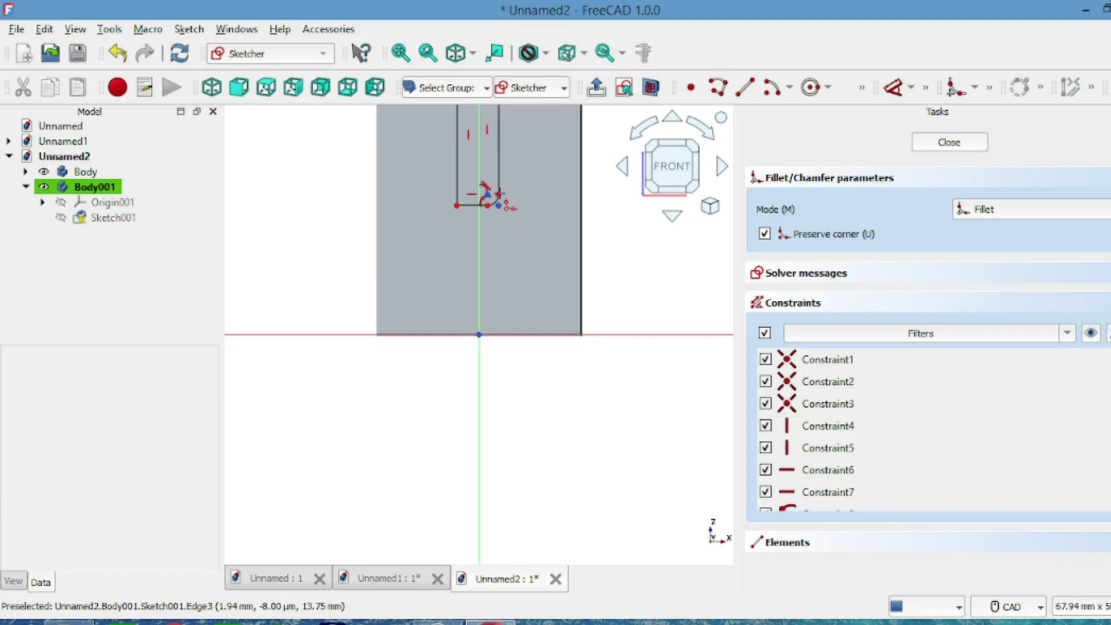
left_click(471, 205)
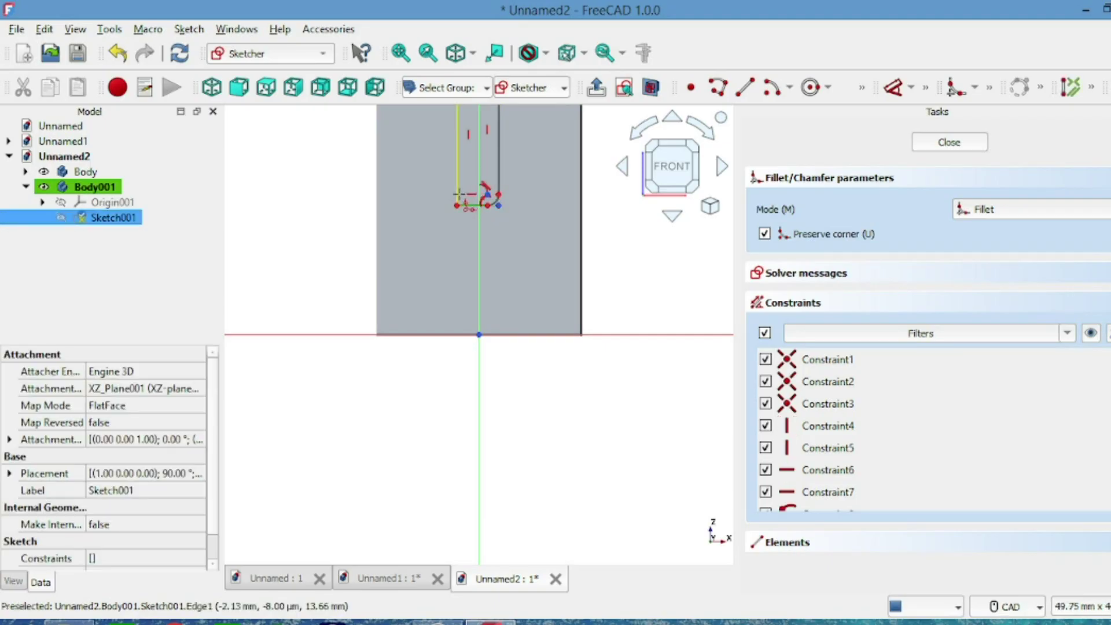
left_click(458, 194)
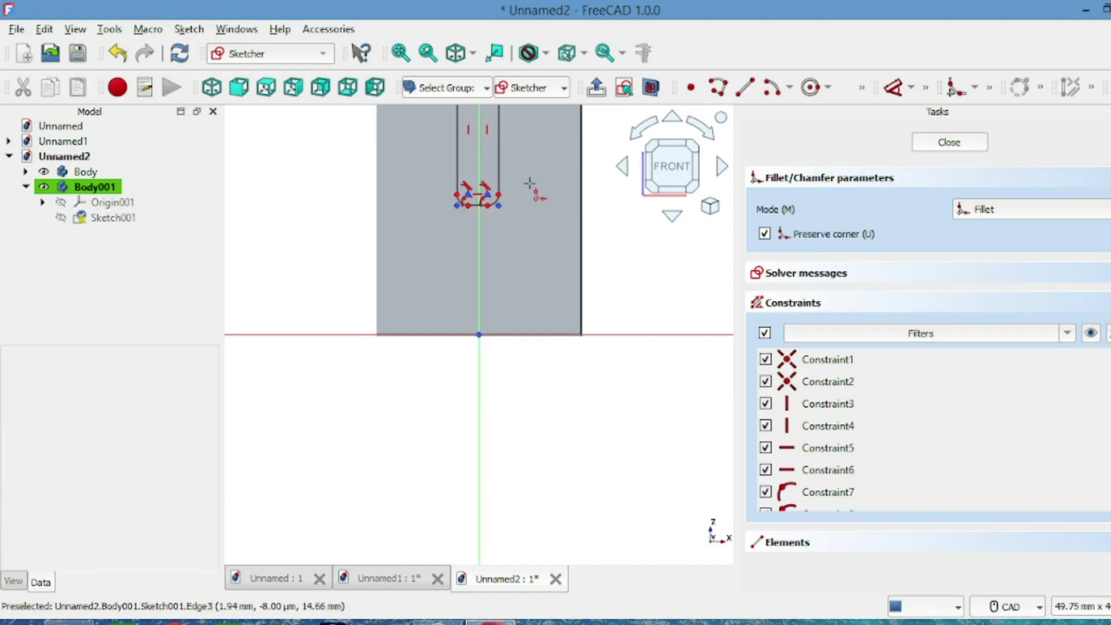
right_click(633, 266)
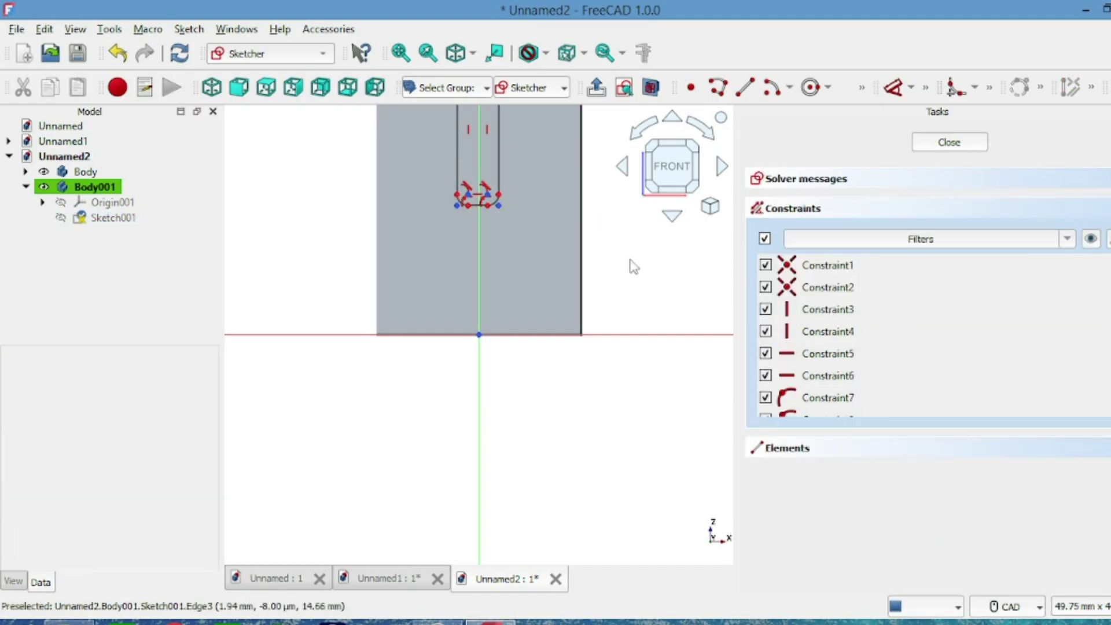
scroll(633, 266, "down", 2)
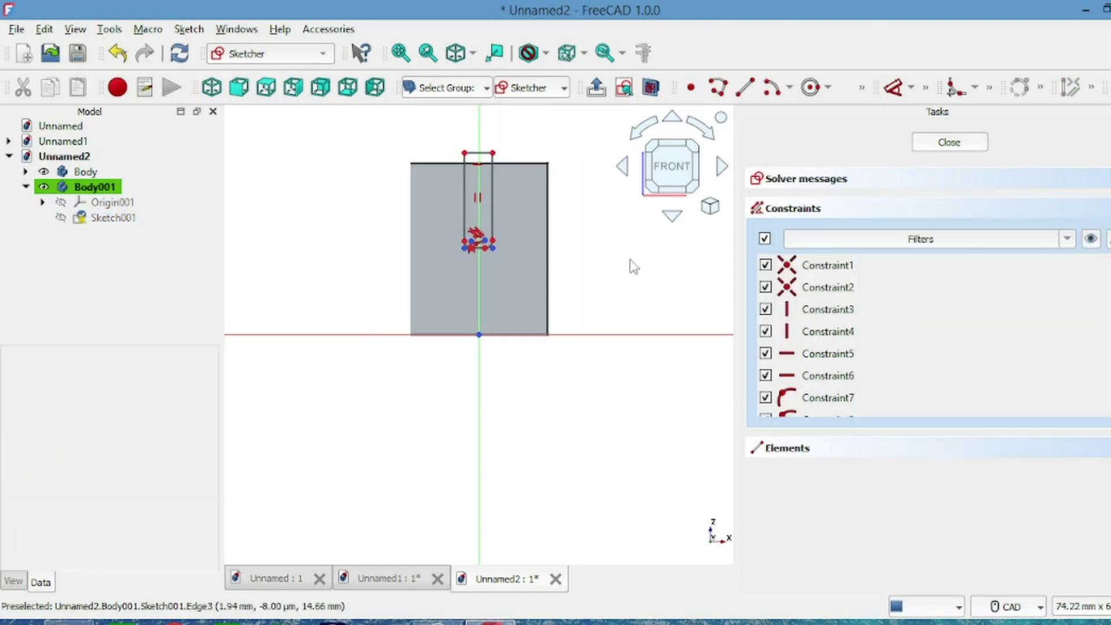
key("Up")
key("Up")
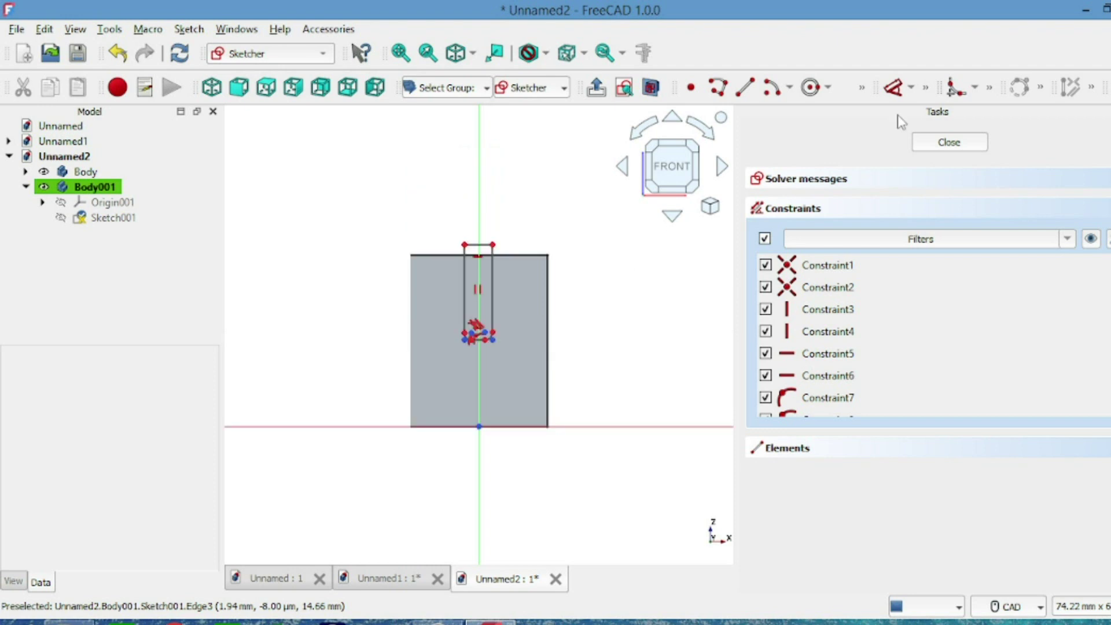
left_click(938, 142)
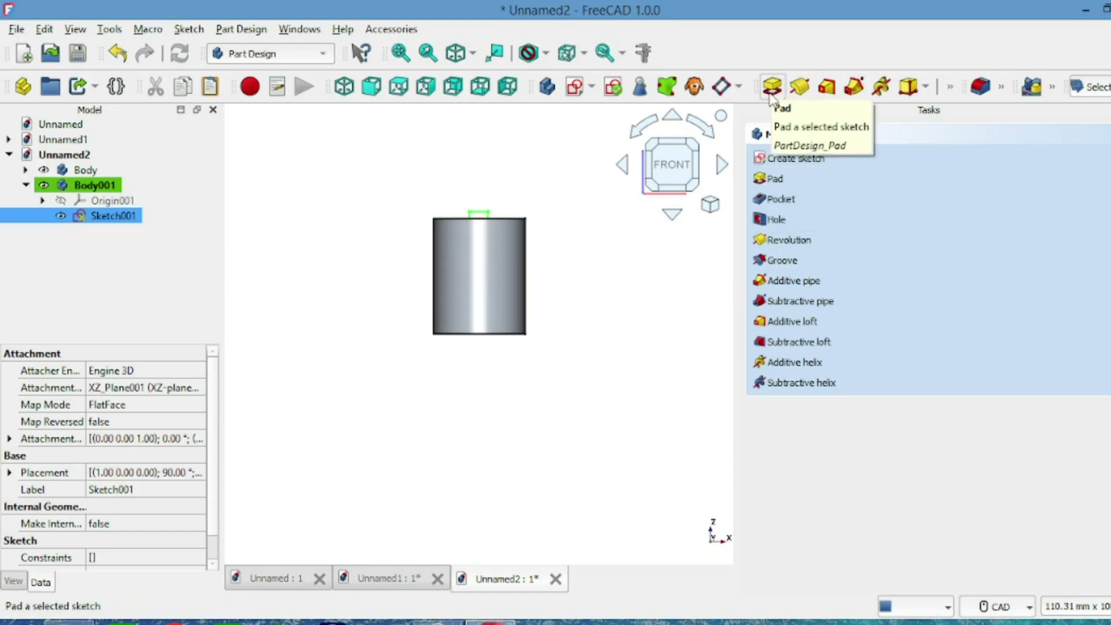
Step: Pad the rounded key sketch 5 mm thick as Pad001
left_click(771, 88)
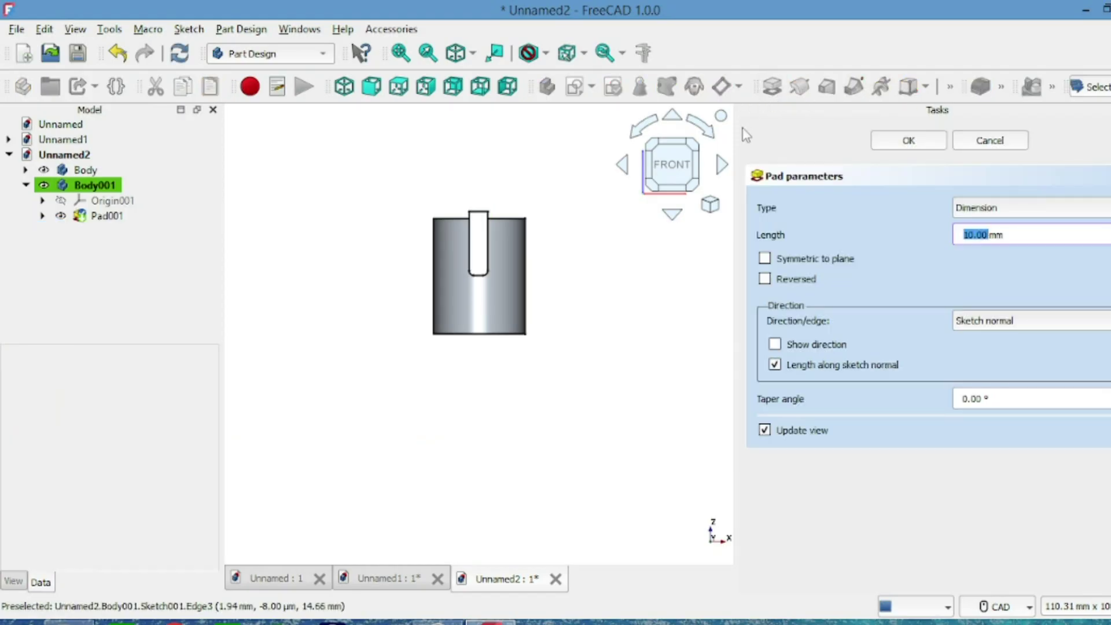
left_click(673, 217)
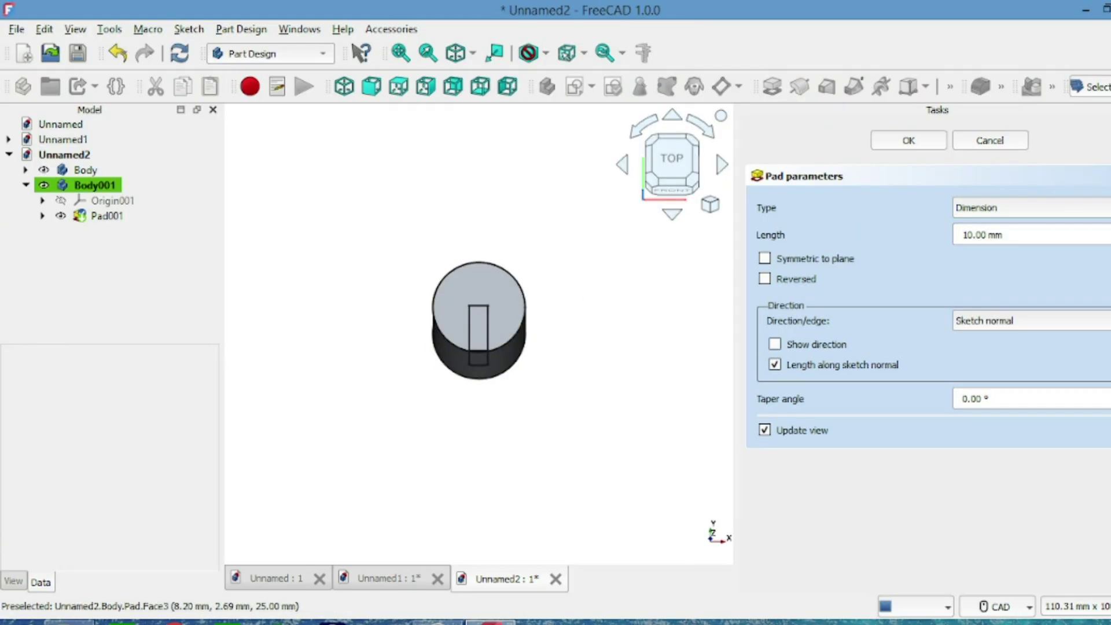
scroll(1099, 235, "down", 5)
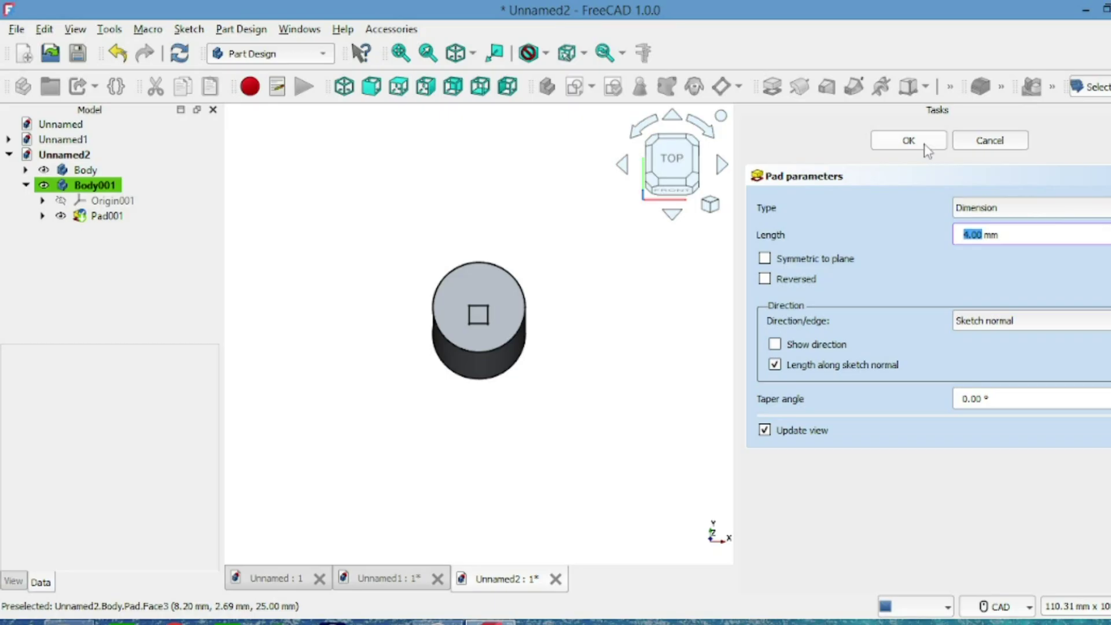
left_click(924, 145)
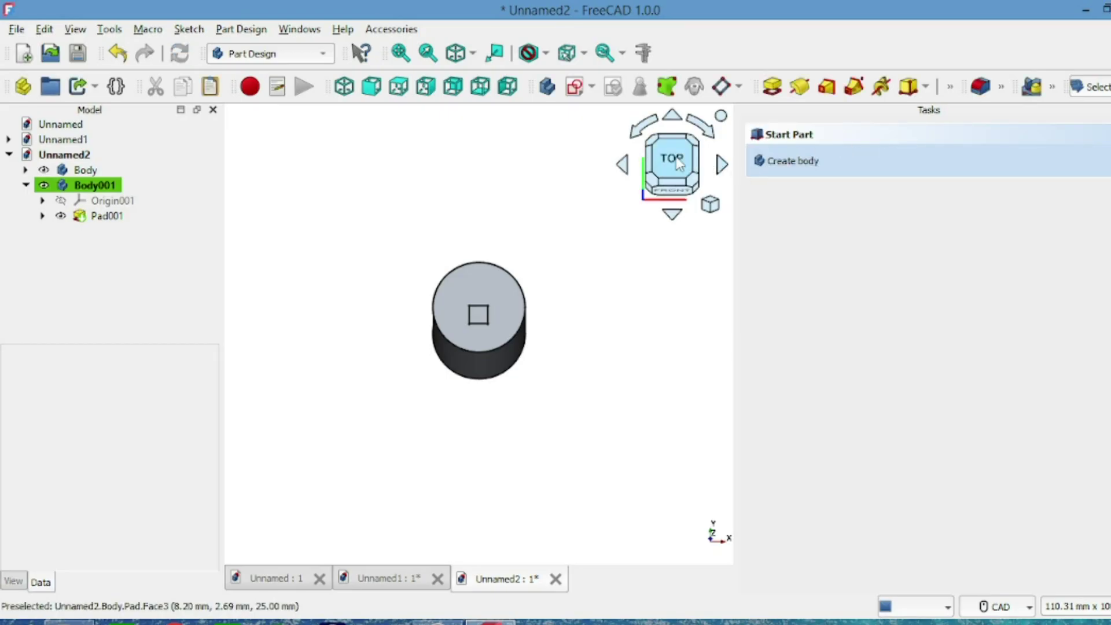
Step: Transform Body001 to shift the key 7 mm down onto the shaft's edge
left_click(678, 178)
right_click(422, 205)
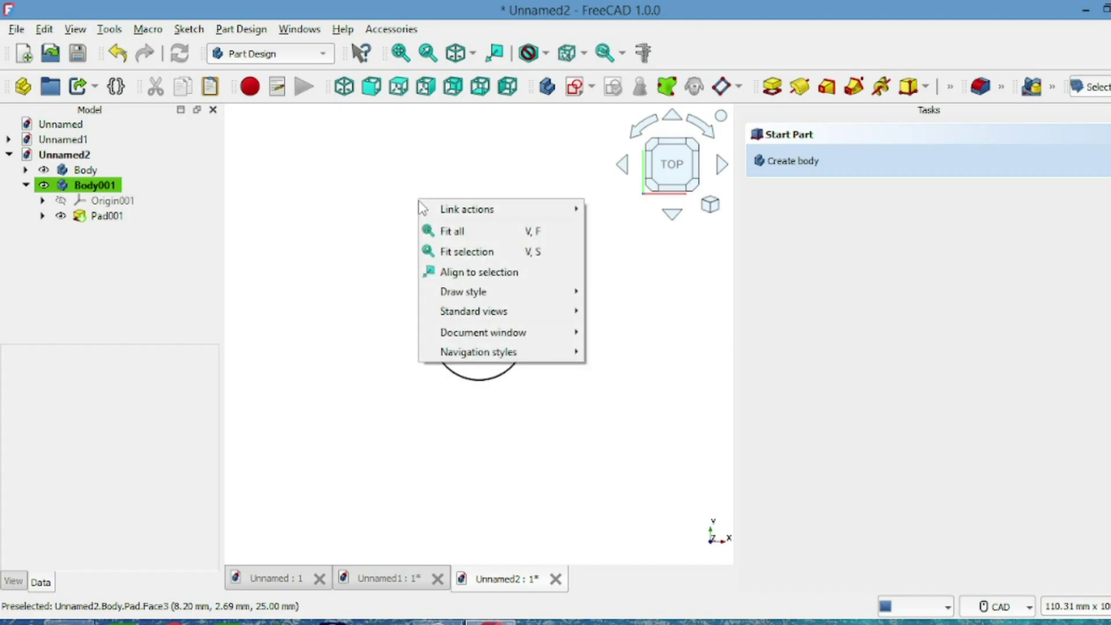
left_click(329, 206)
left_click(150, 185)
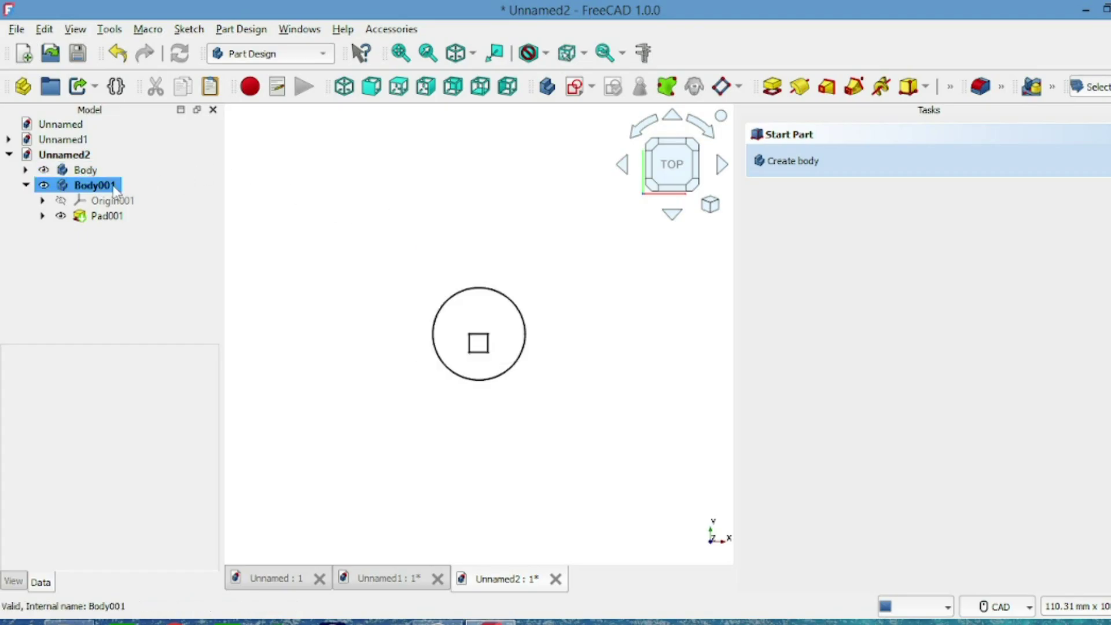
right_click(286, 228)
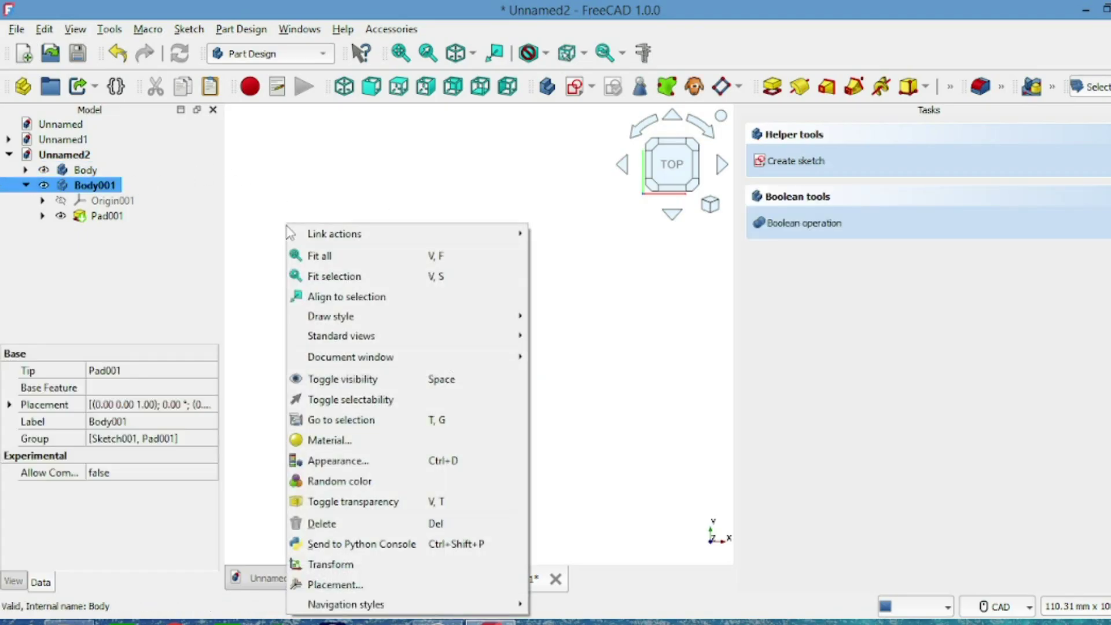
left_click(329, 564)
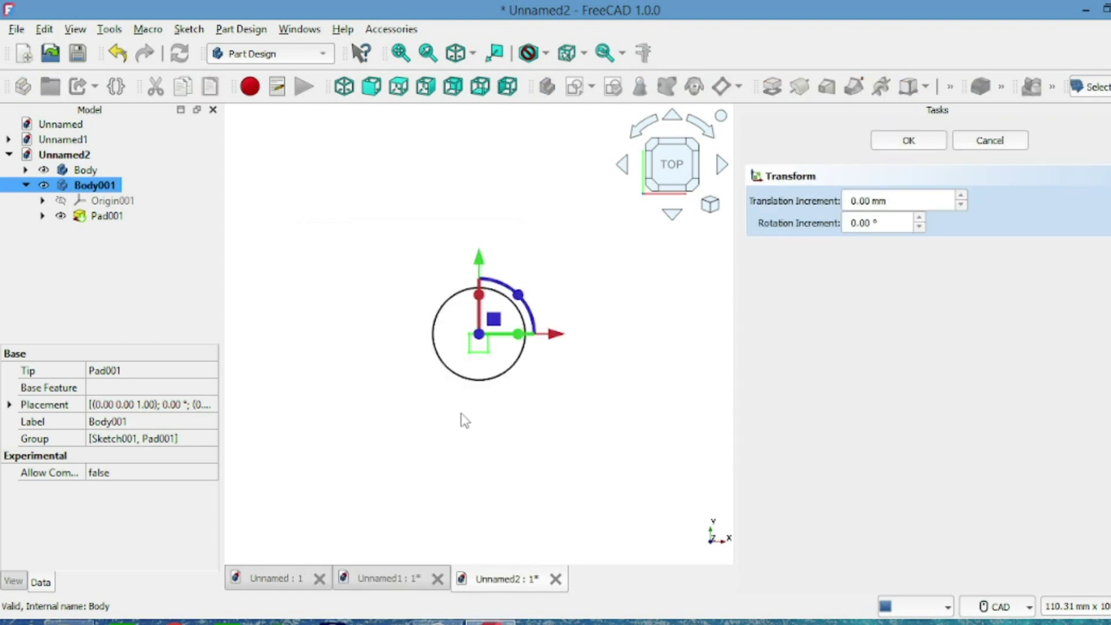
left_click_drag(481, 261, 482, 294)
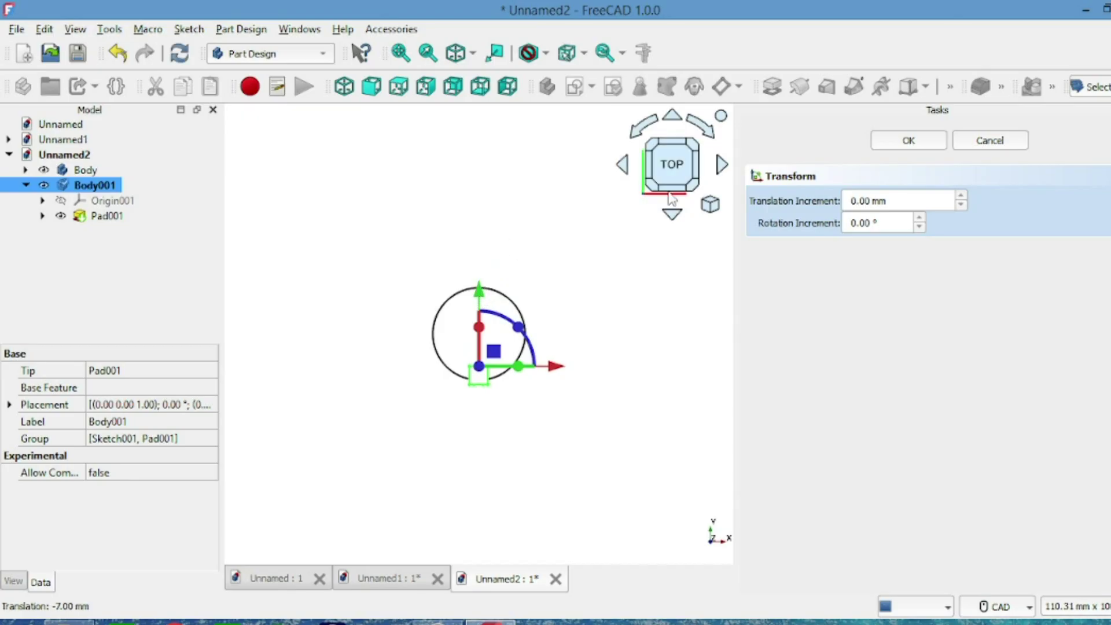
left_click(885, 145)
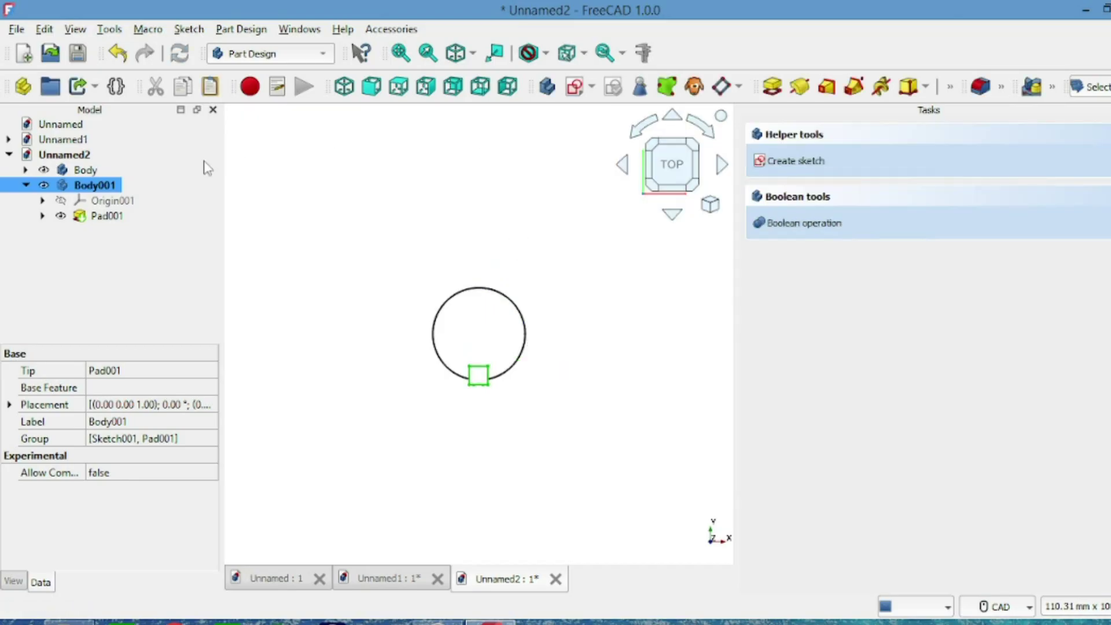
Step: Copy and paste Body001 with its dependencies as Body002, then hide Body002
left_click(25, 185)
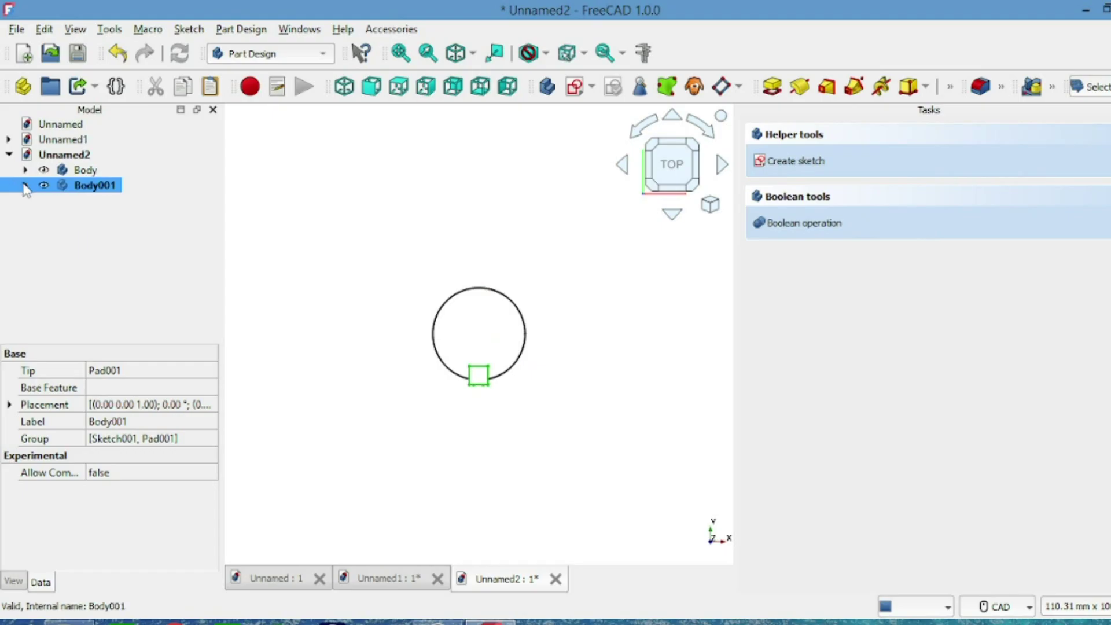
right_click(77, 196)
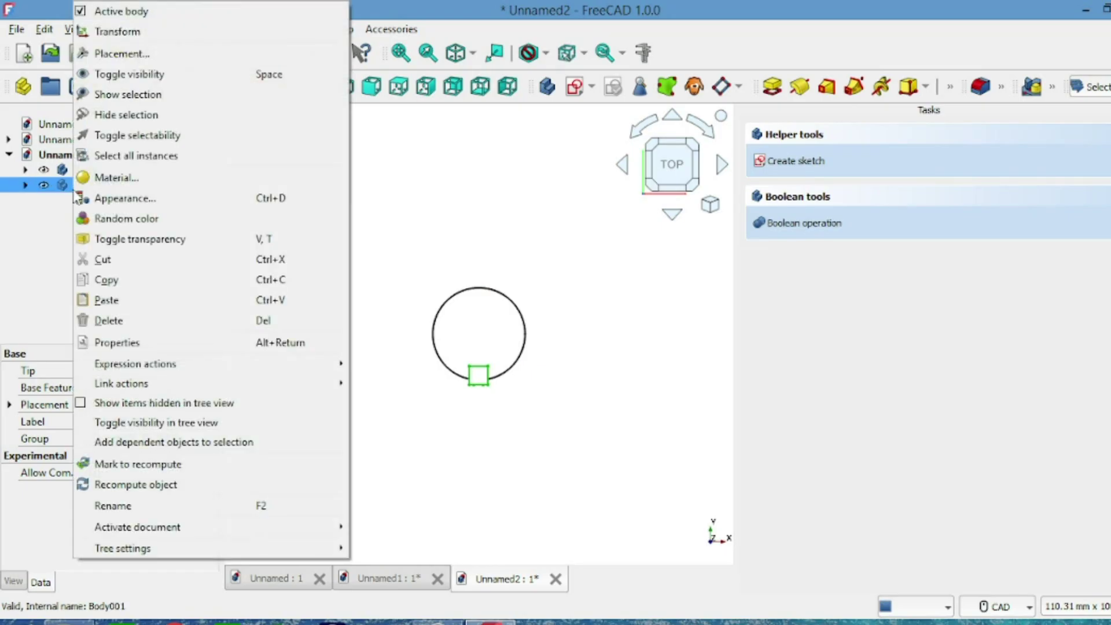
left_click(98, 283)
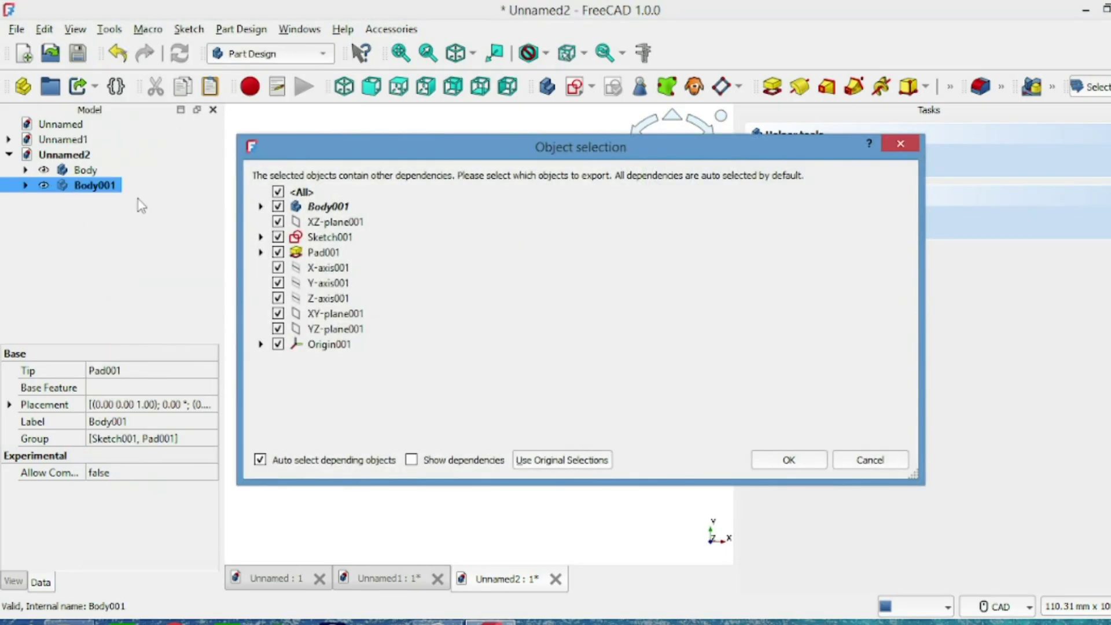
left_click(763, 459)
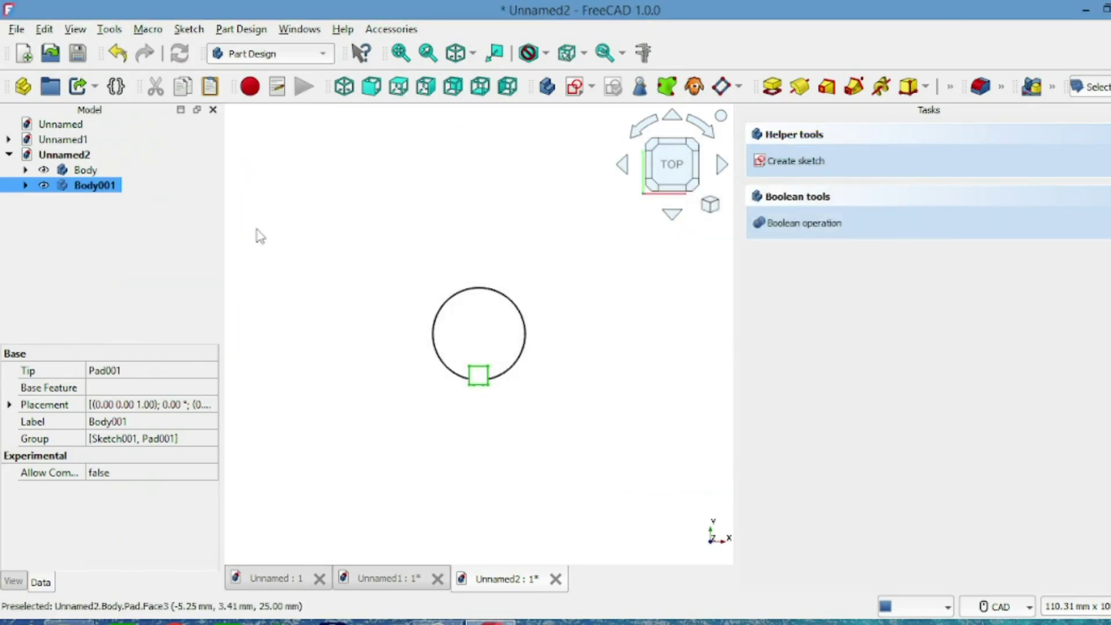
right_click(111, 191)
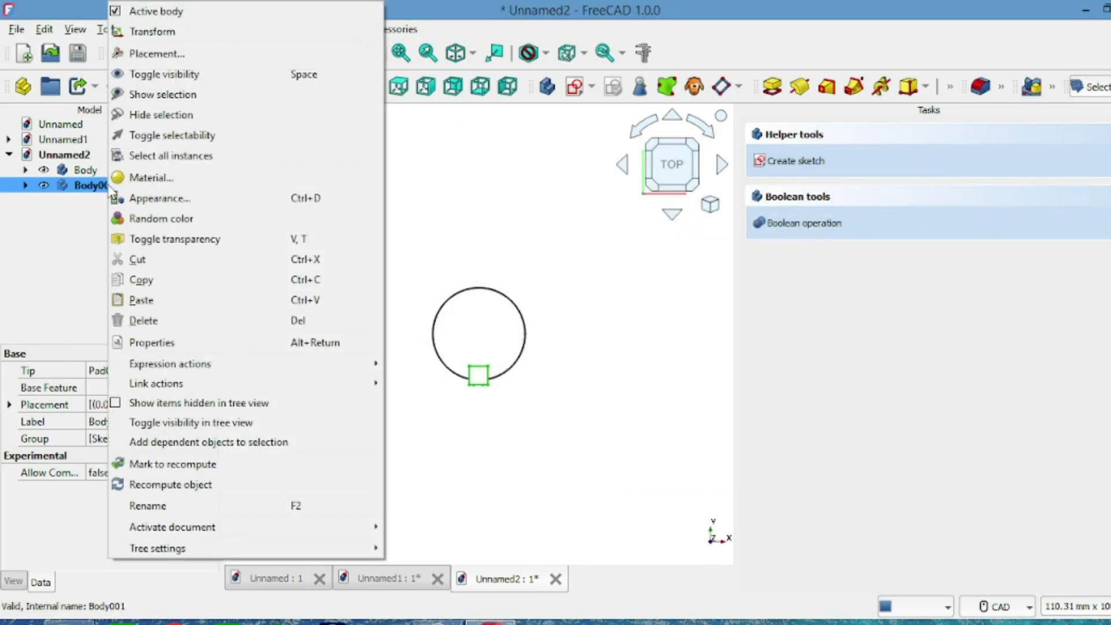
left_click(139, 299)
left_click(46, 202)
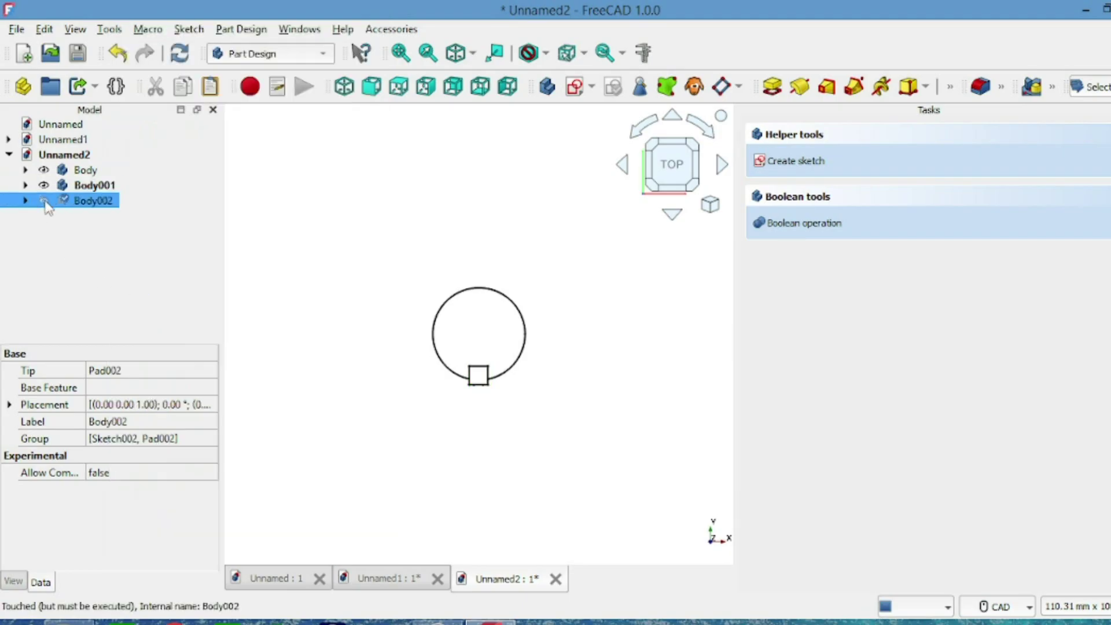
left_click(293, 216)
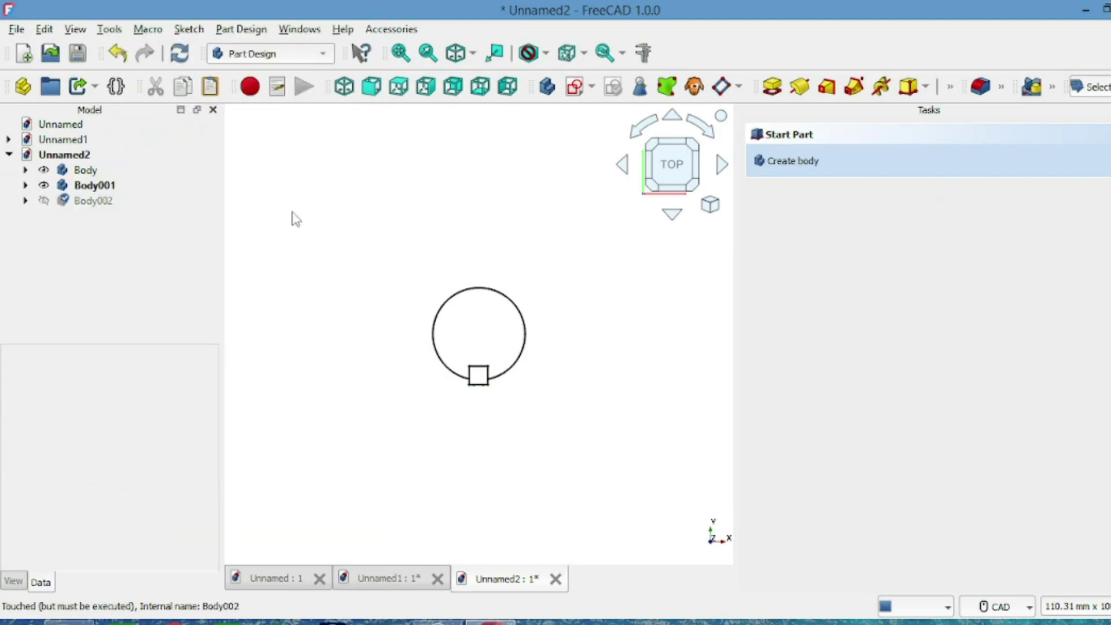
left_click(90, 186)
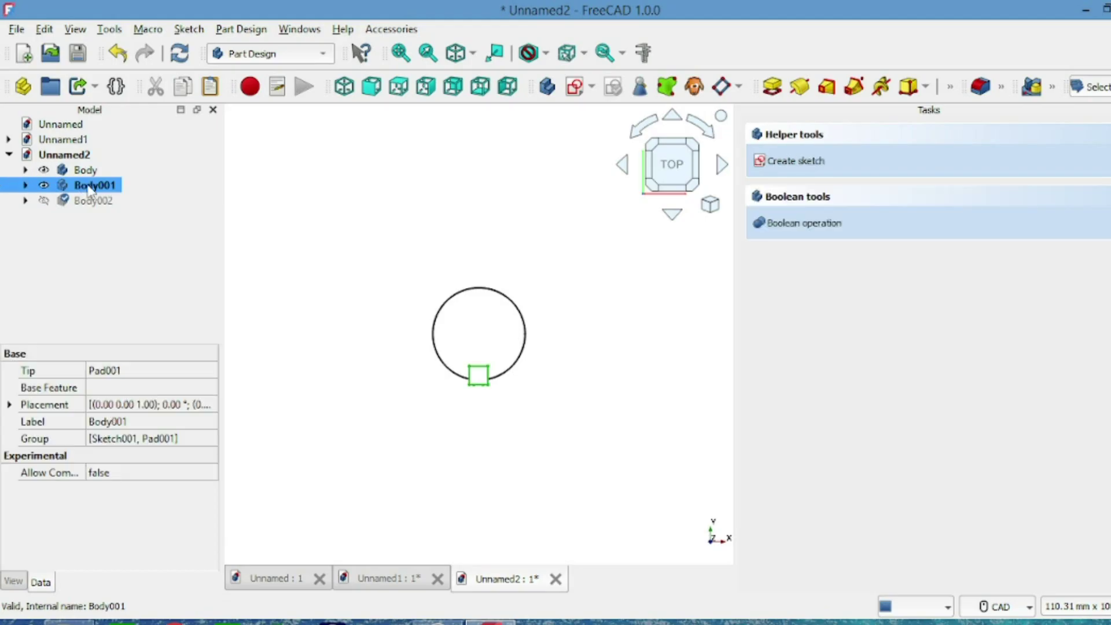
Step: Select the shaft Body together with the key Body001
left_click(241, 202)
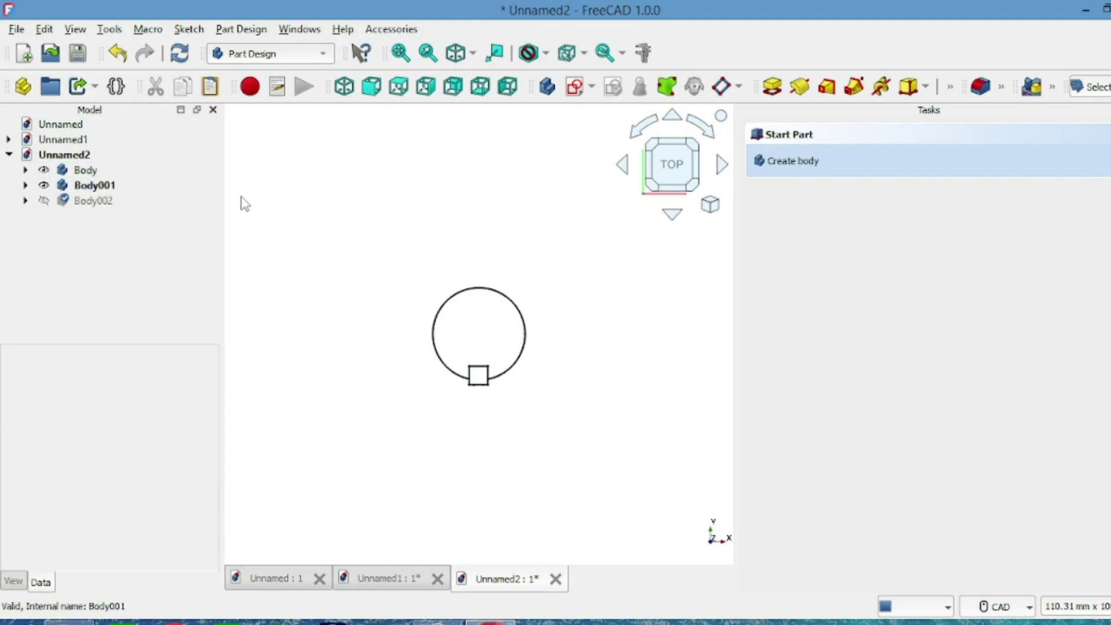
left_click(88, 171)
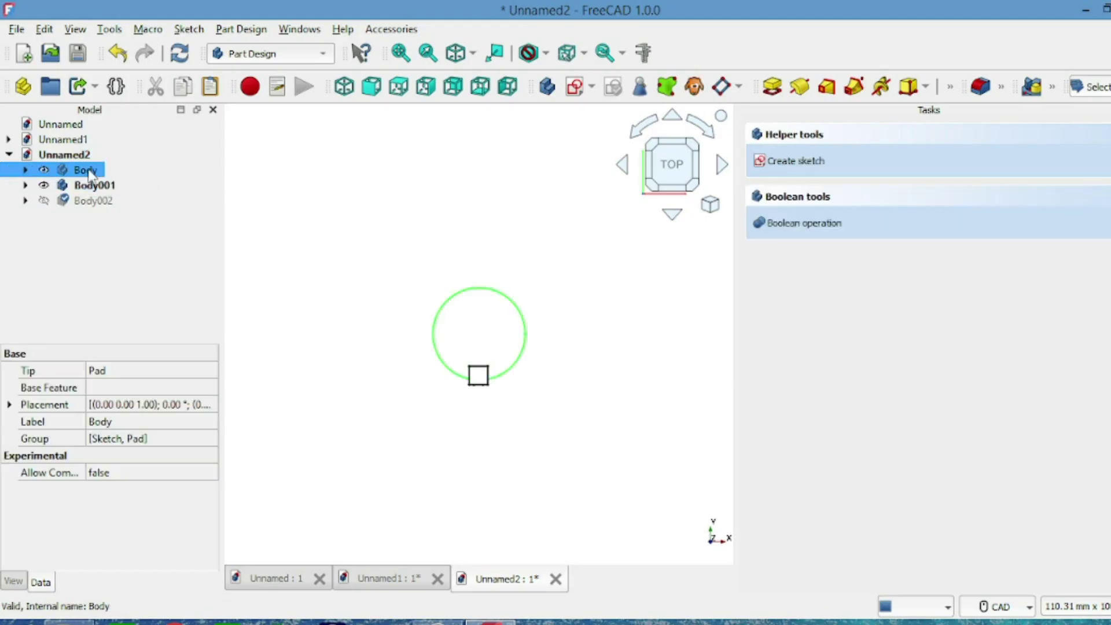
left_click(92, 185, "ctrl")
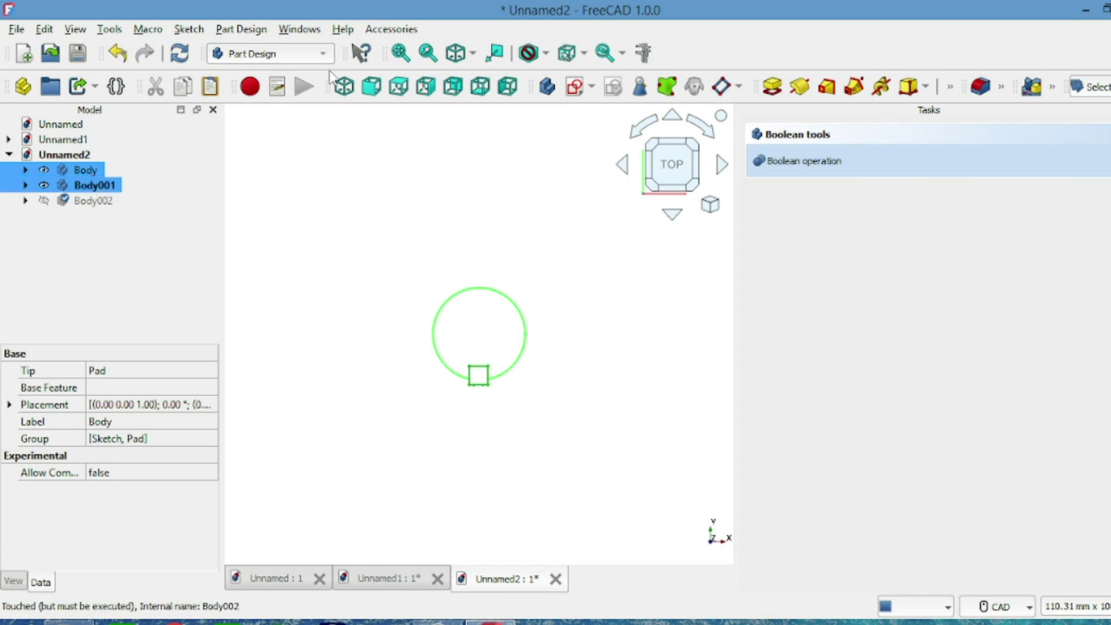
Step: Switch to the Part workbench and expand the Boolean tools to show Cut
left_click(321, 54)
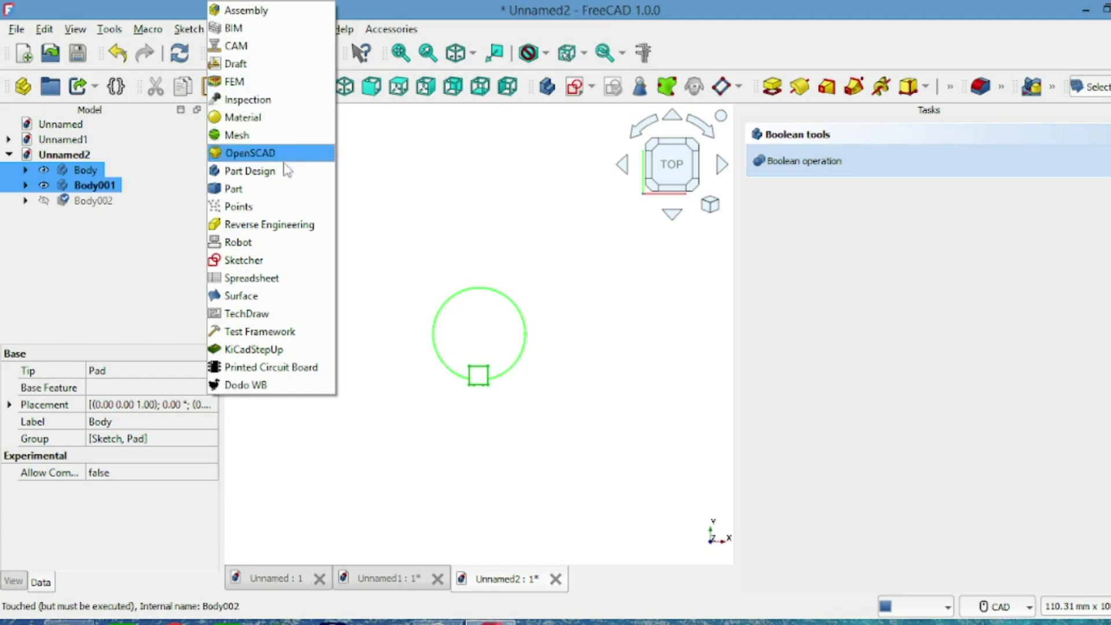
left_click(286, 189)
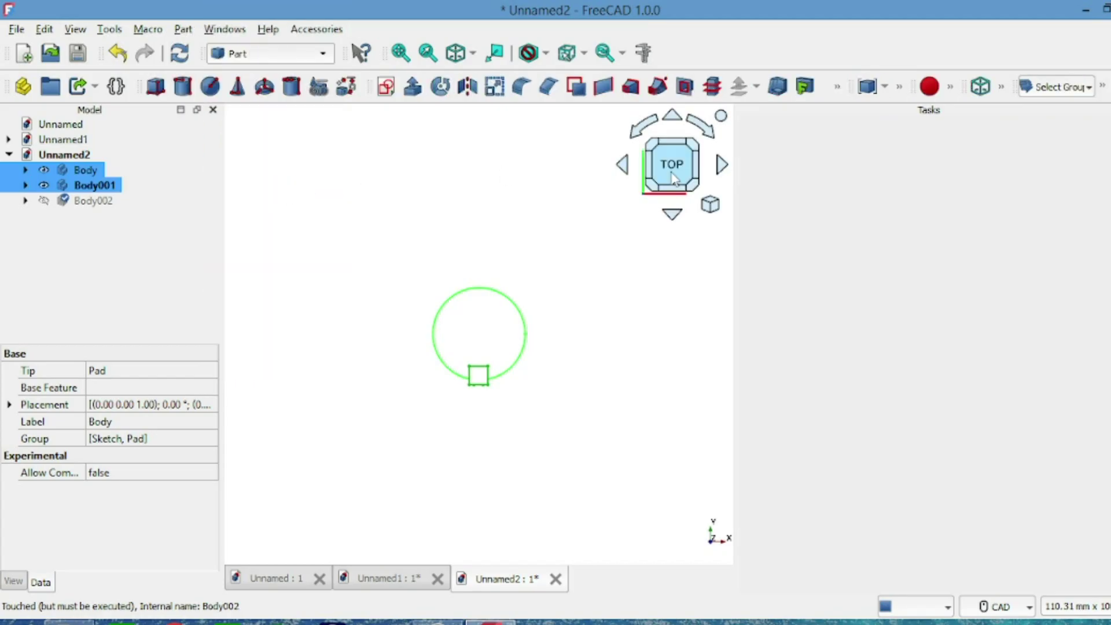
left_click(900, 88)
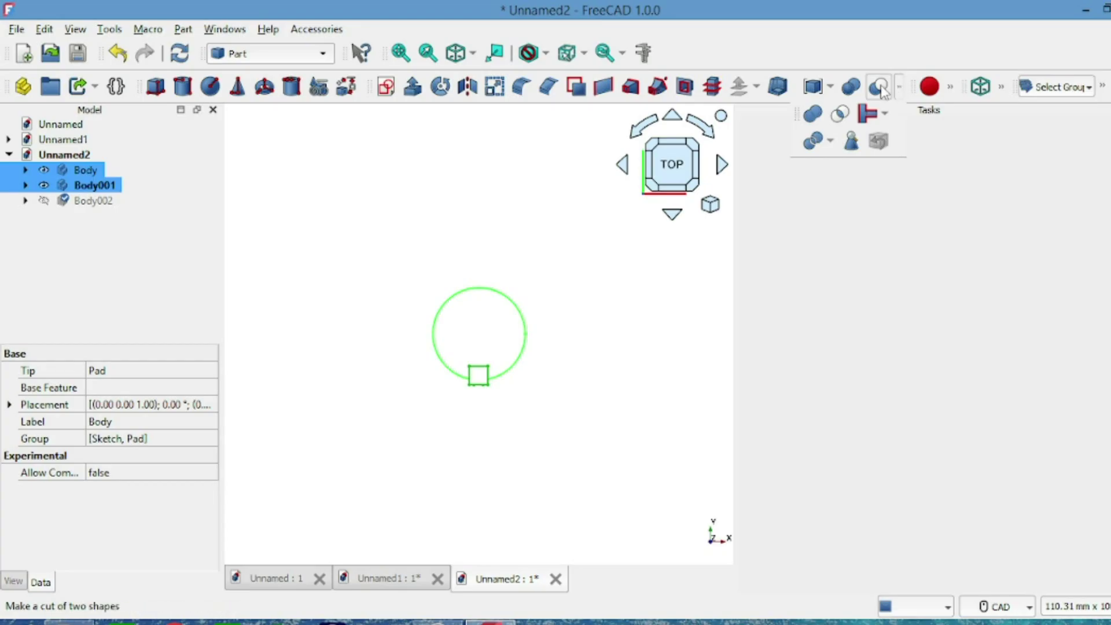
Step: Cut Body001 out of the shaft Body, then rotate the view to inspect the keyway slot
left_click(880, 88)
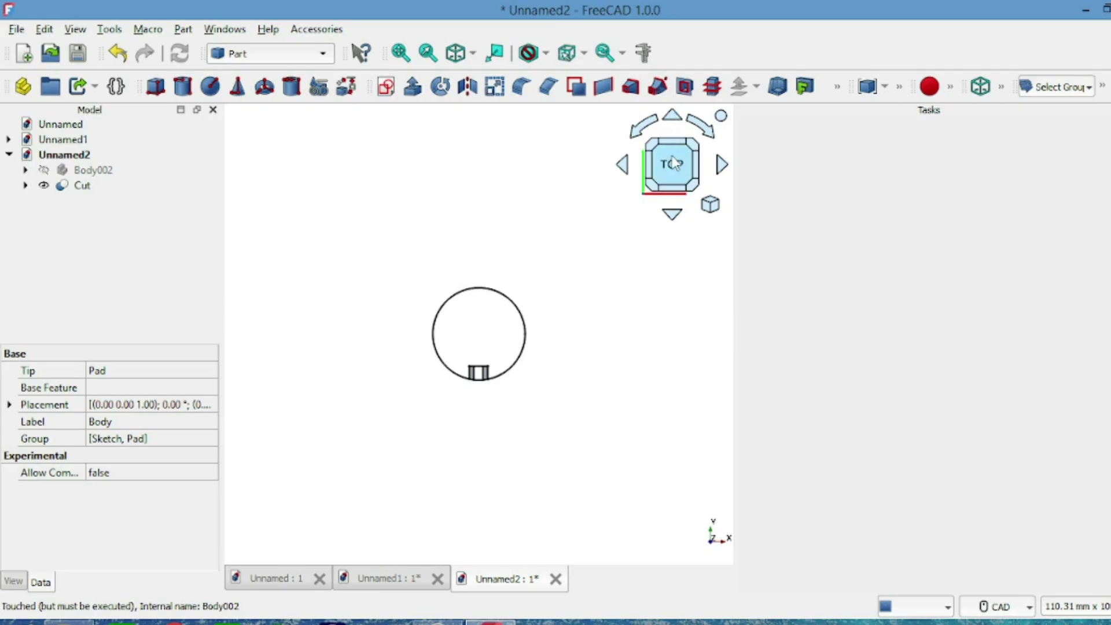
left_click(626, 278)
scroll(626, 278, "up", 3)
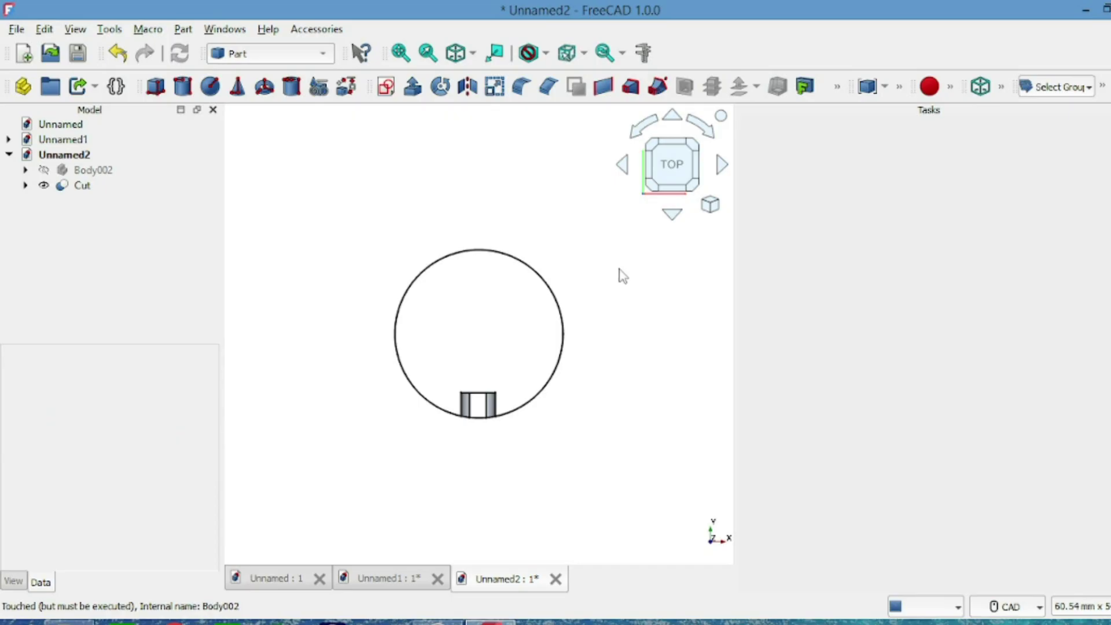
left_click(672, 118)
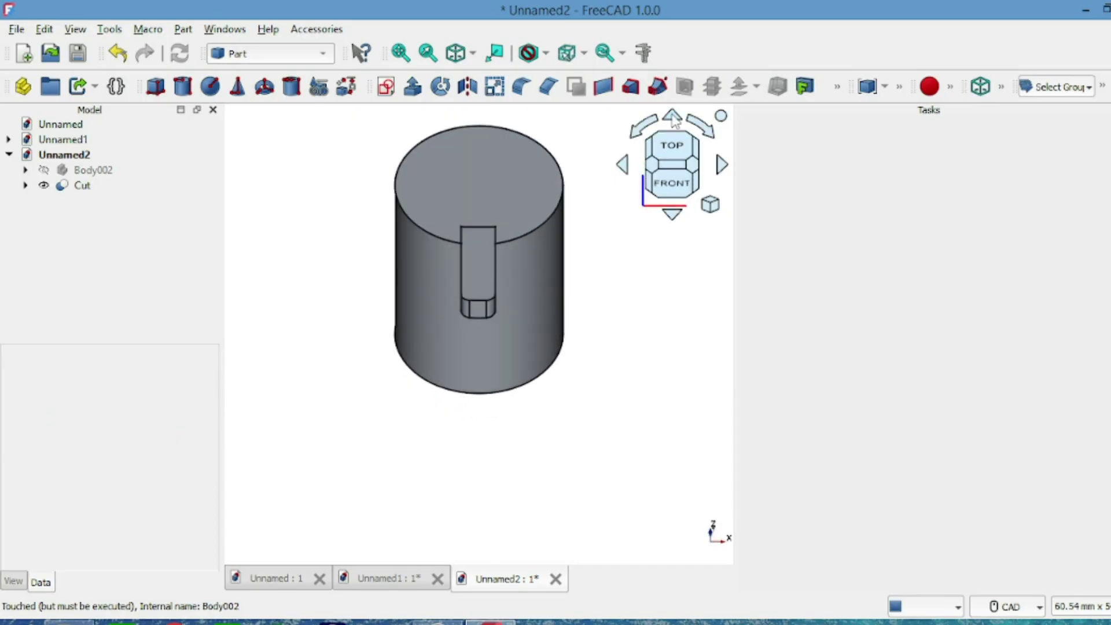
left_click(672, 118)
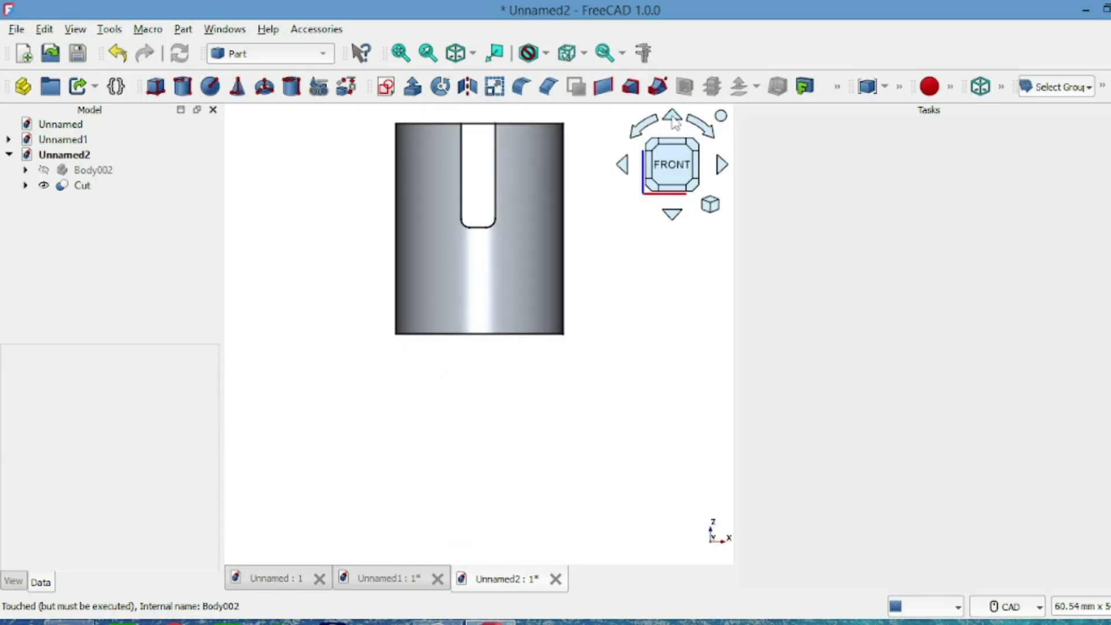
left_click(673, 118)
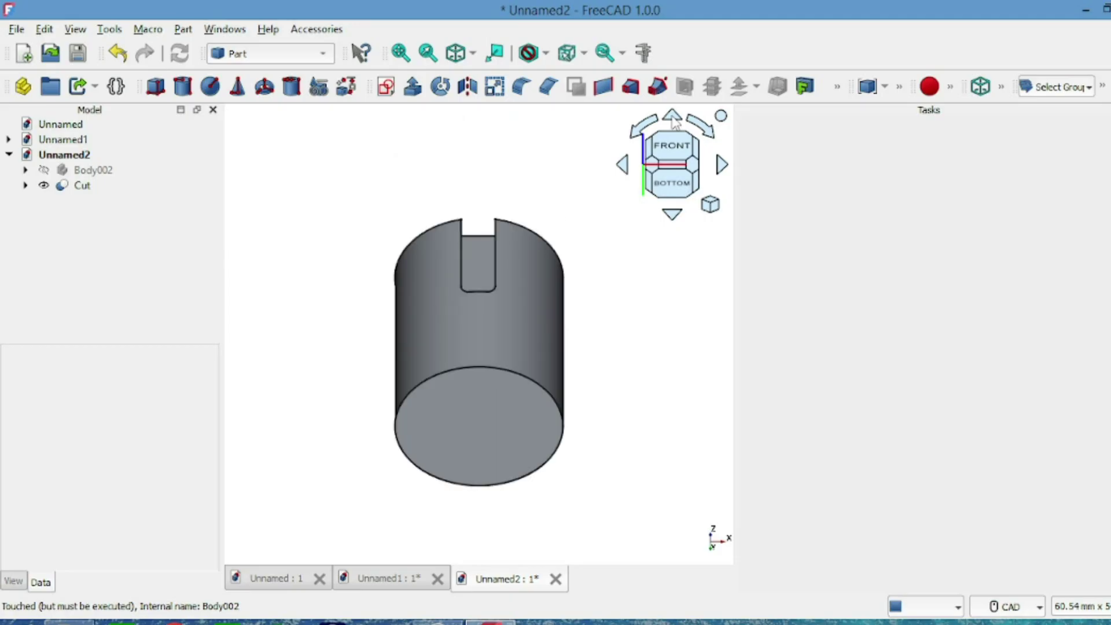